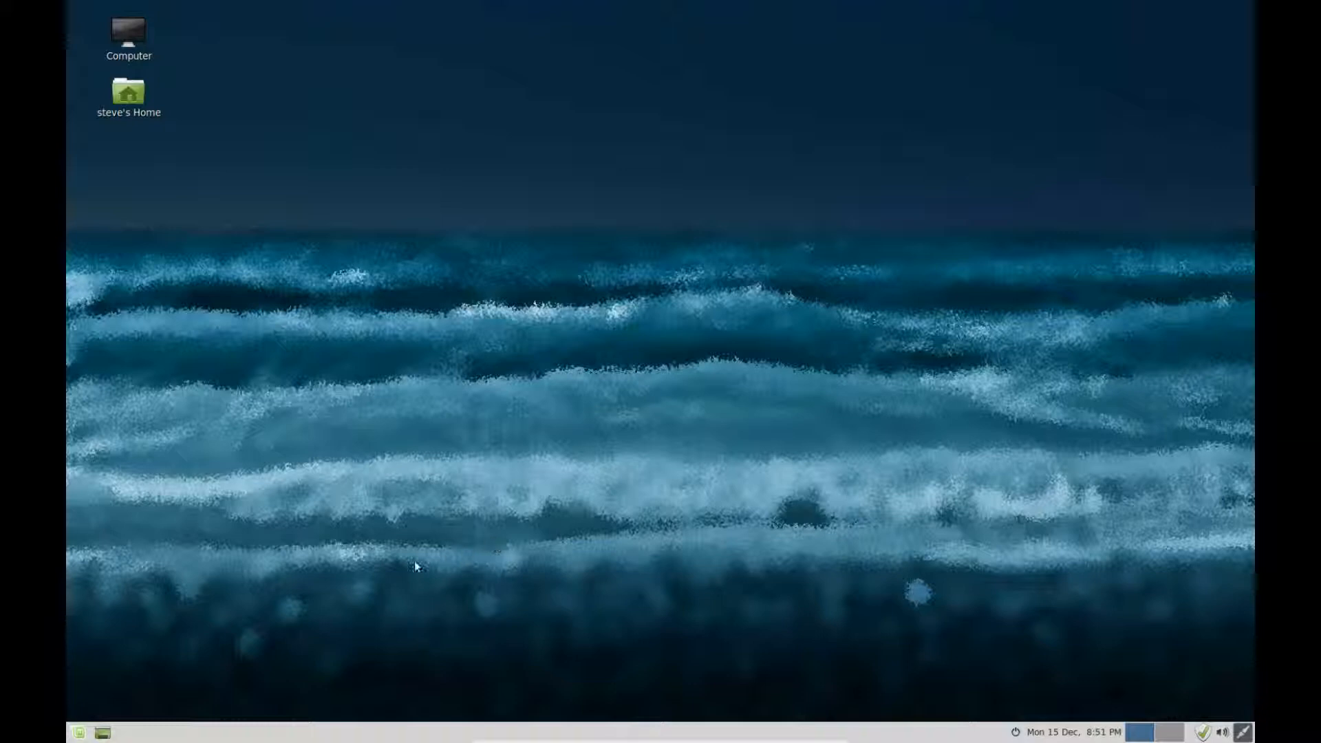
Step: Search the Mint menu for 'synap' and launch Synaptic Package Manager
click(80, 732)
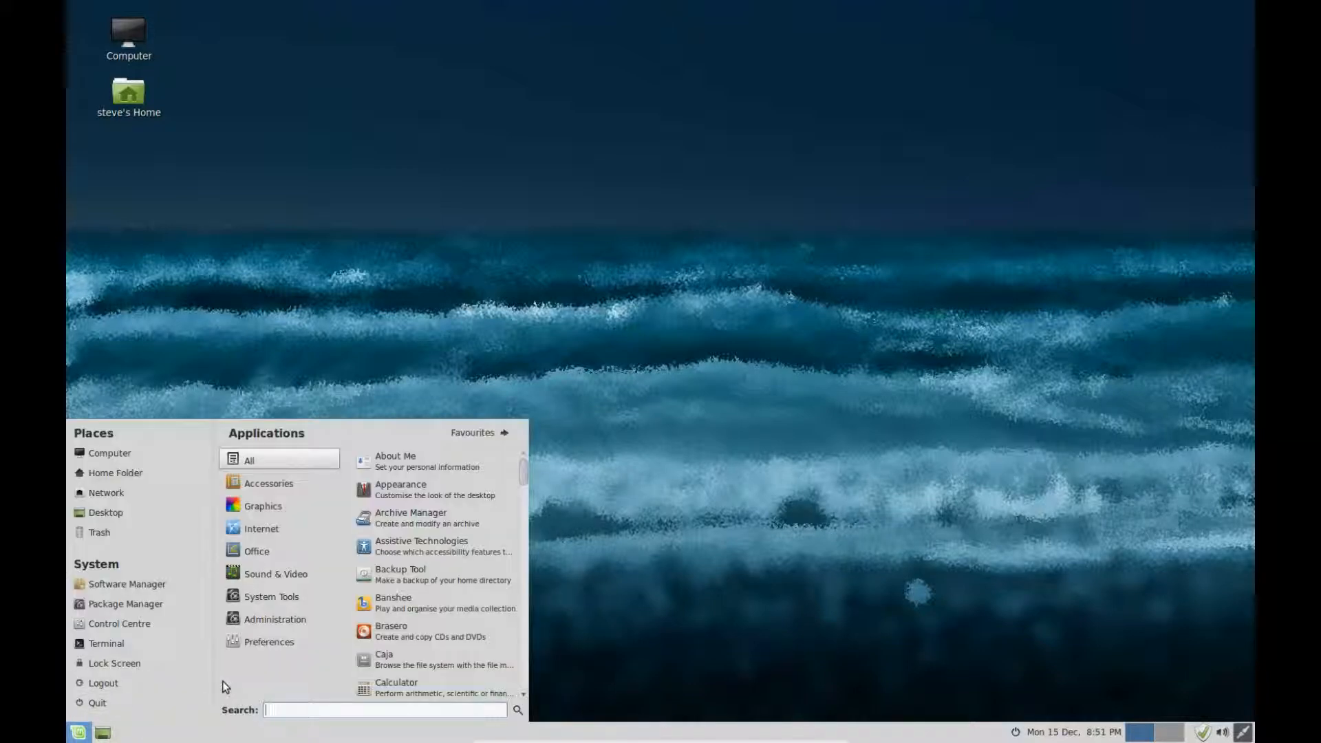
text(syn)
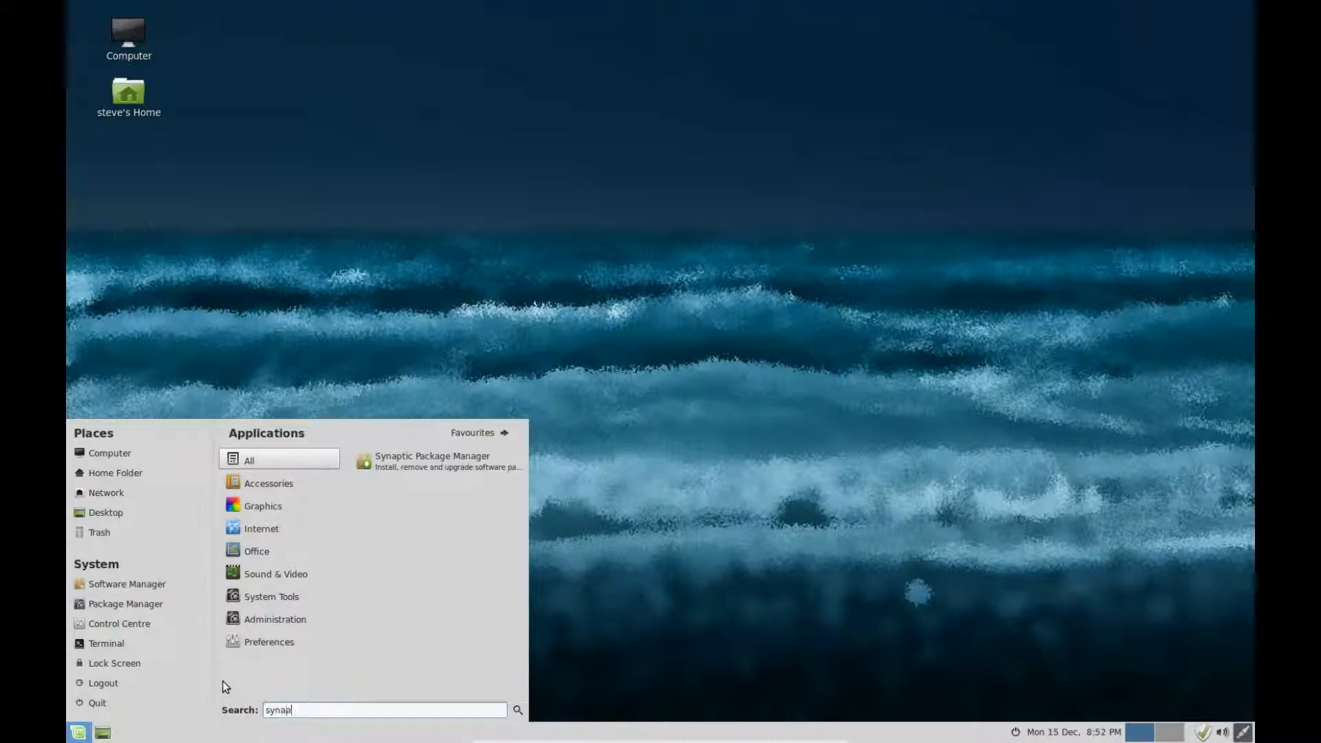
text(ap)
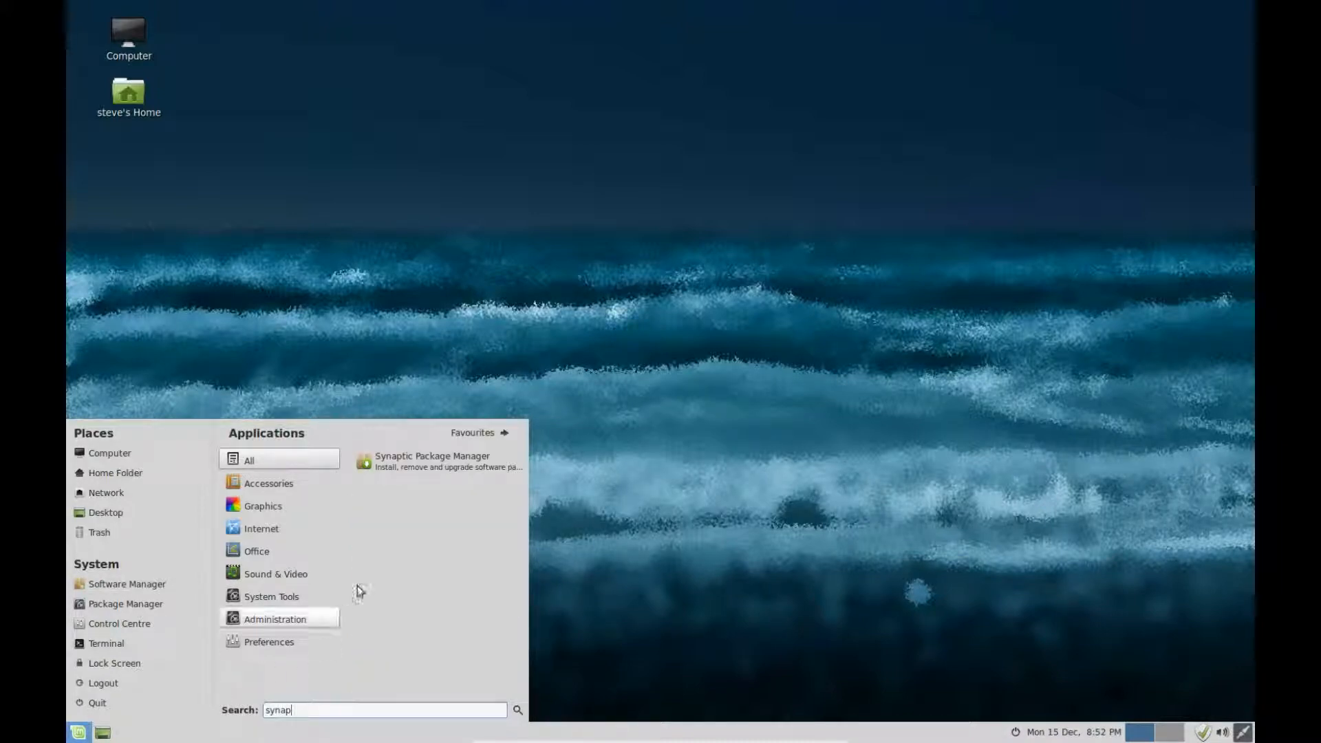
click(435, 464)
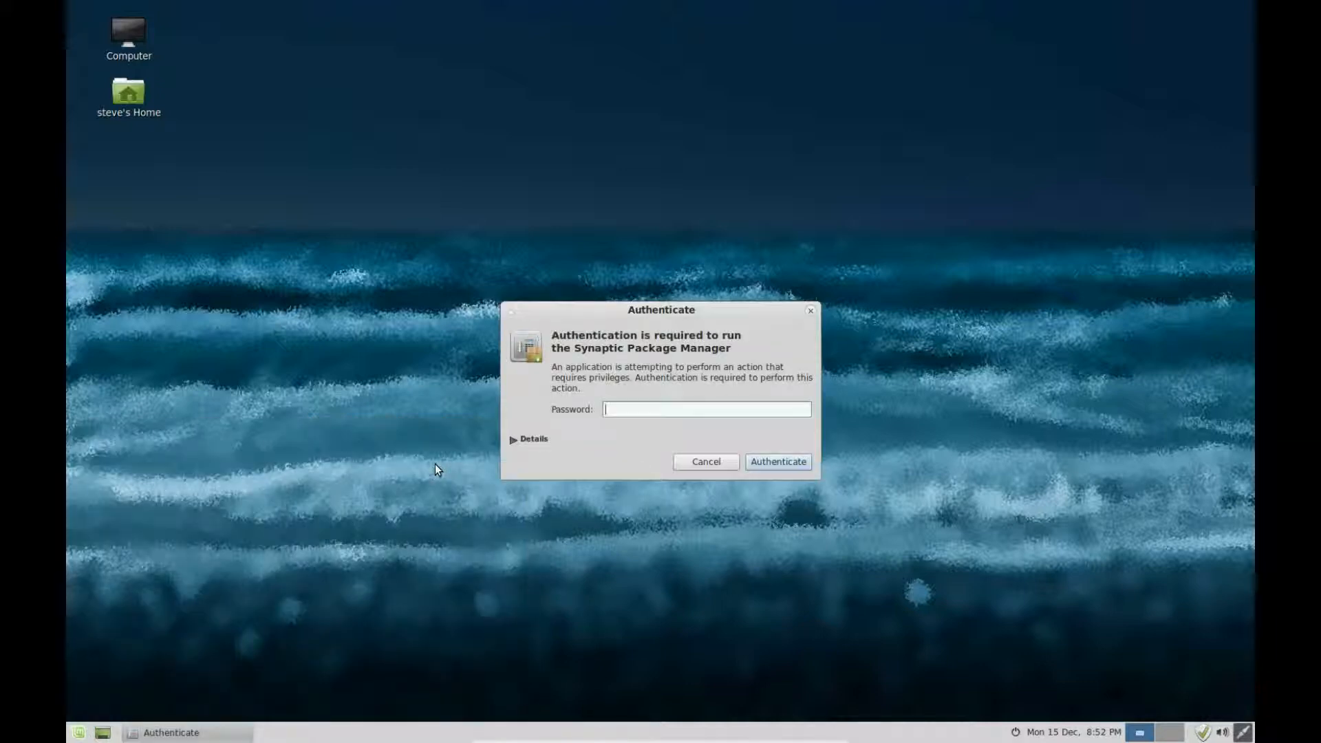
Step: Authenticate as superuser, filter packages on 'virtualbox', and enlarge the window to list the 27 matches
text(•••••••)
key(Return)
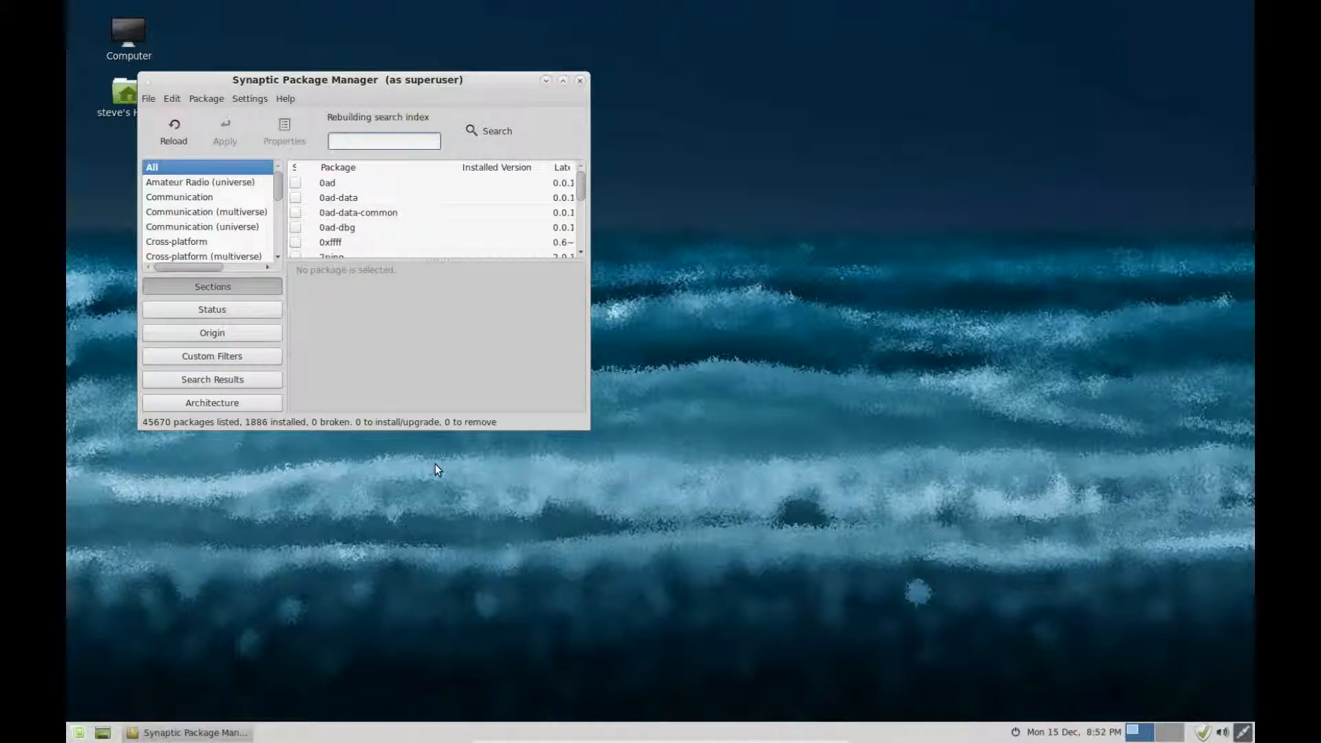
text(virt)
text(ualbox)
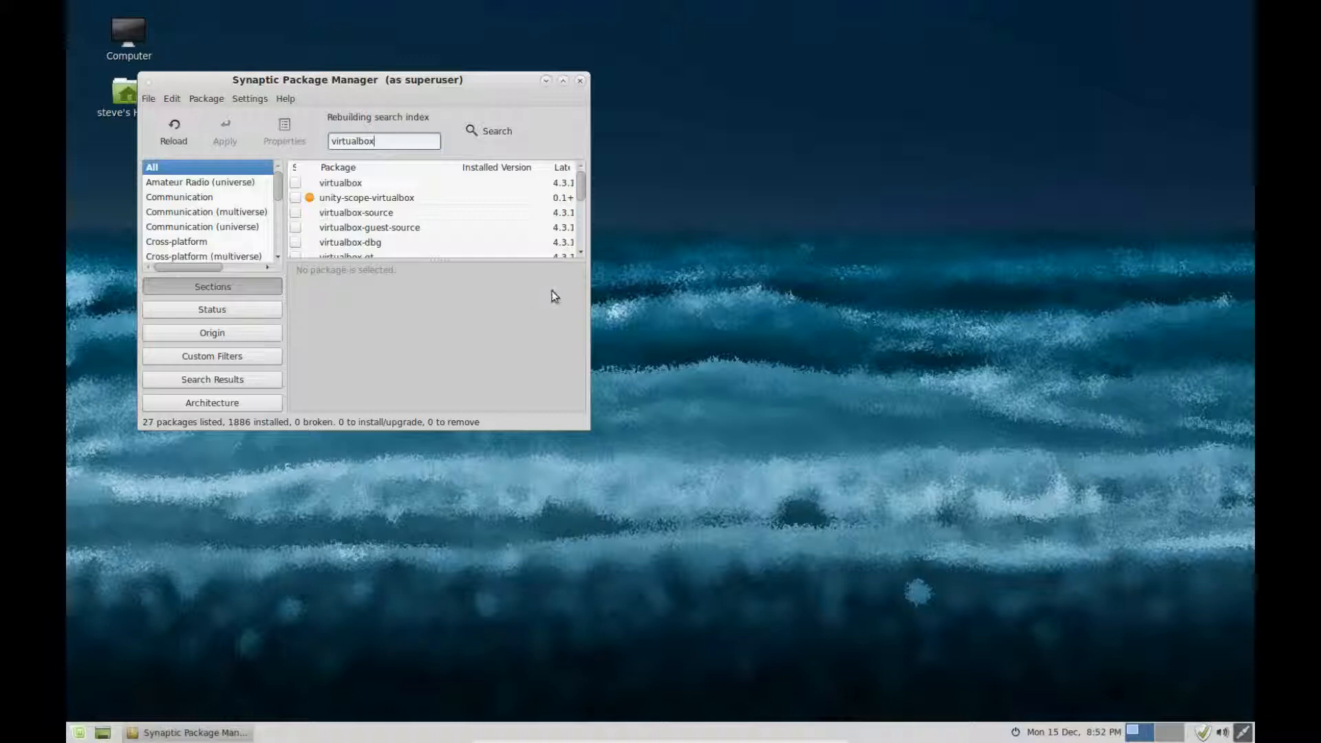
drag(584, 414, 884, 414)
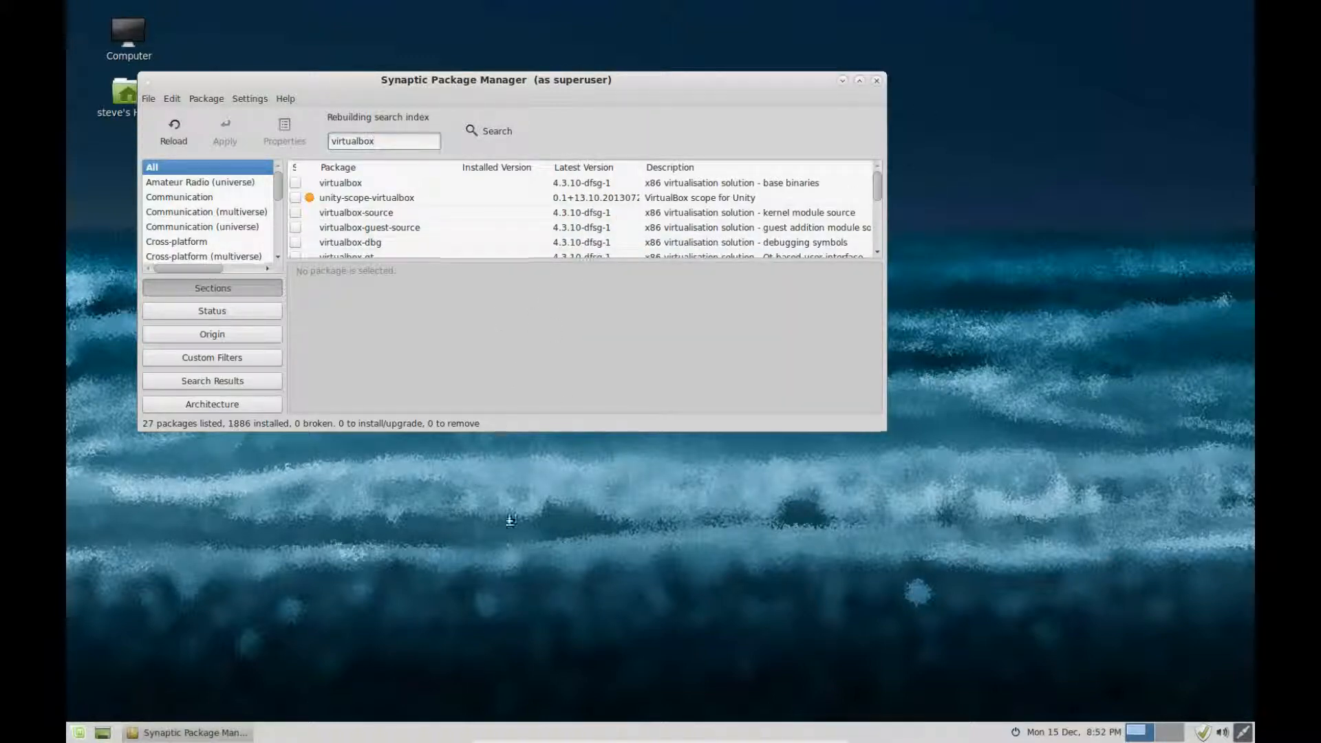
drag(494, 430, 520, 606)
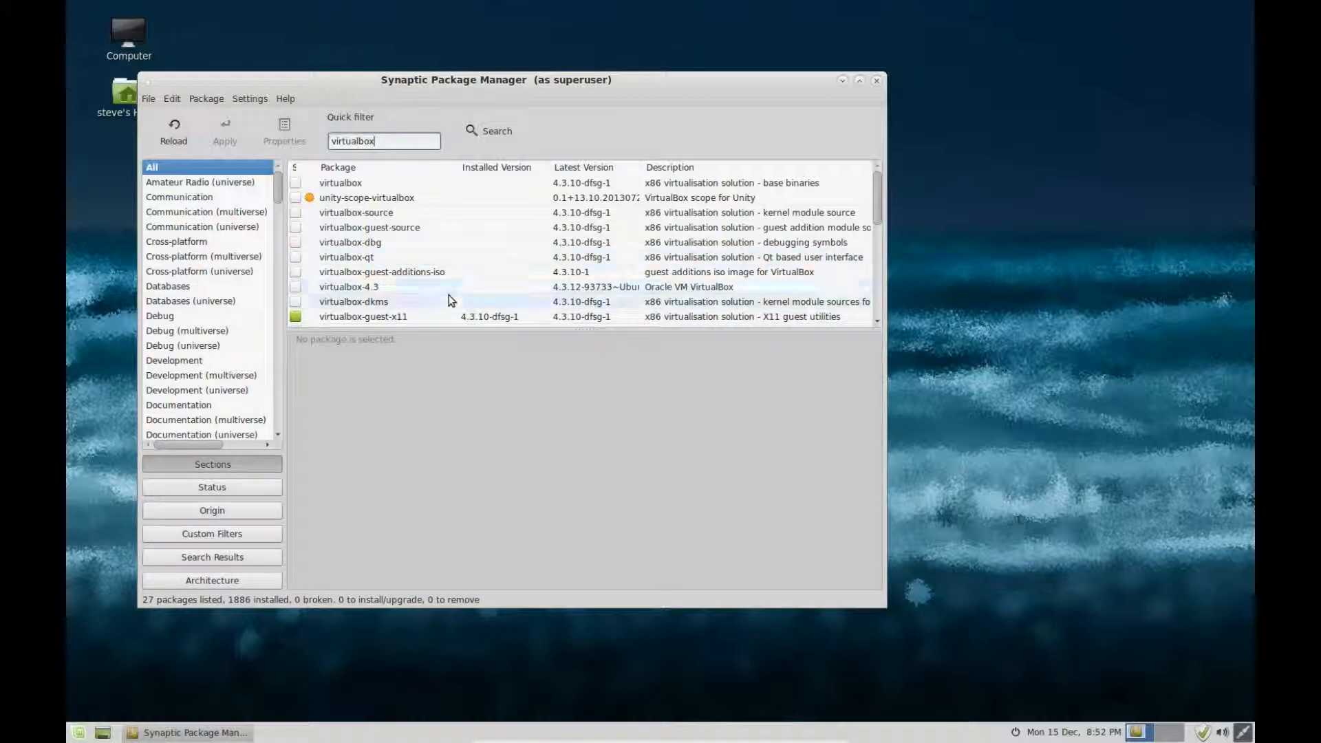
scroll(454, 287, down, 2)
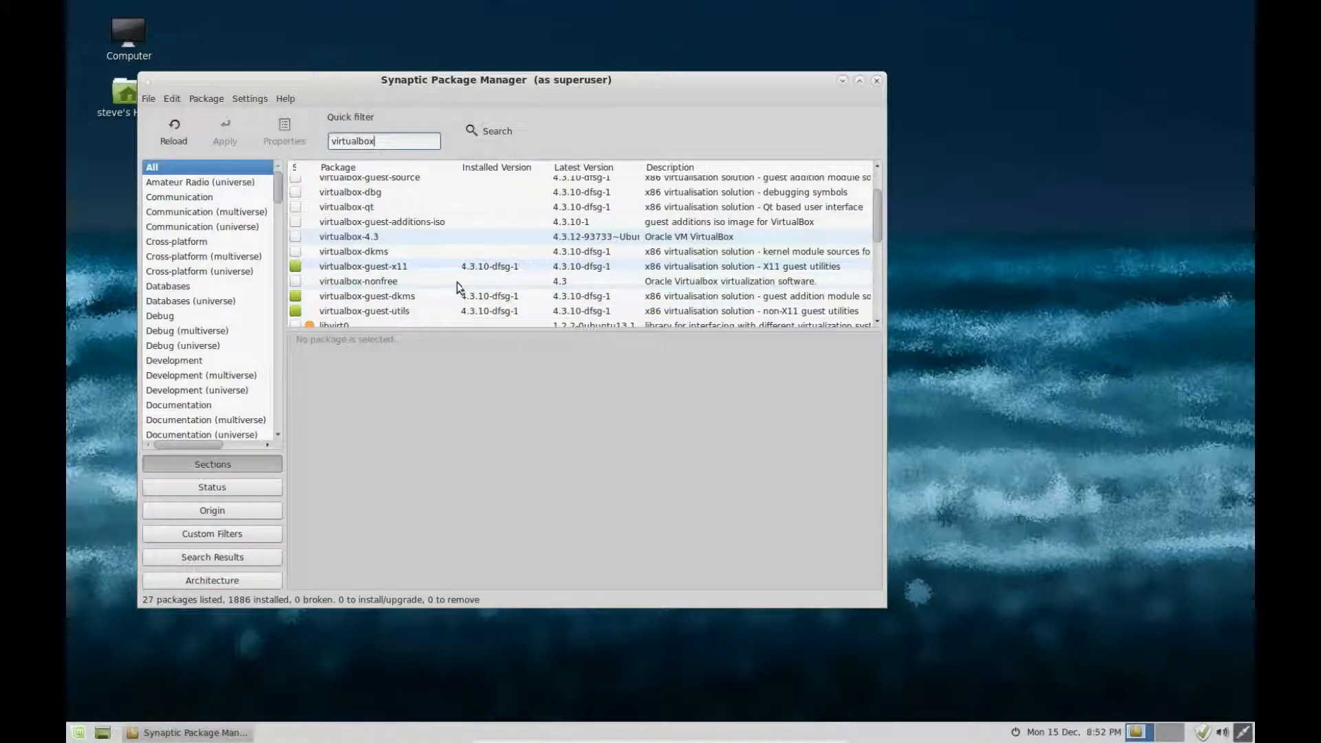
Step: Mark virtualbox-nonfree and its required packages for installation and apply the changes
click(387, 283)
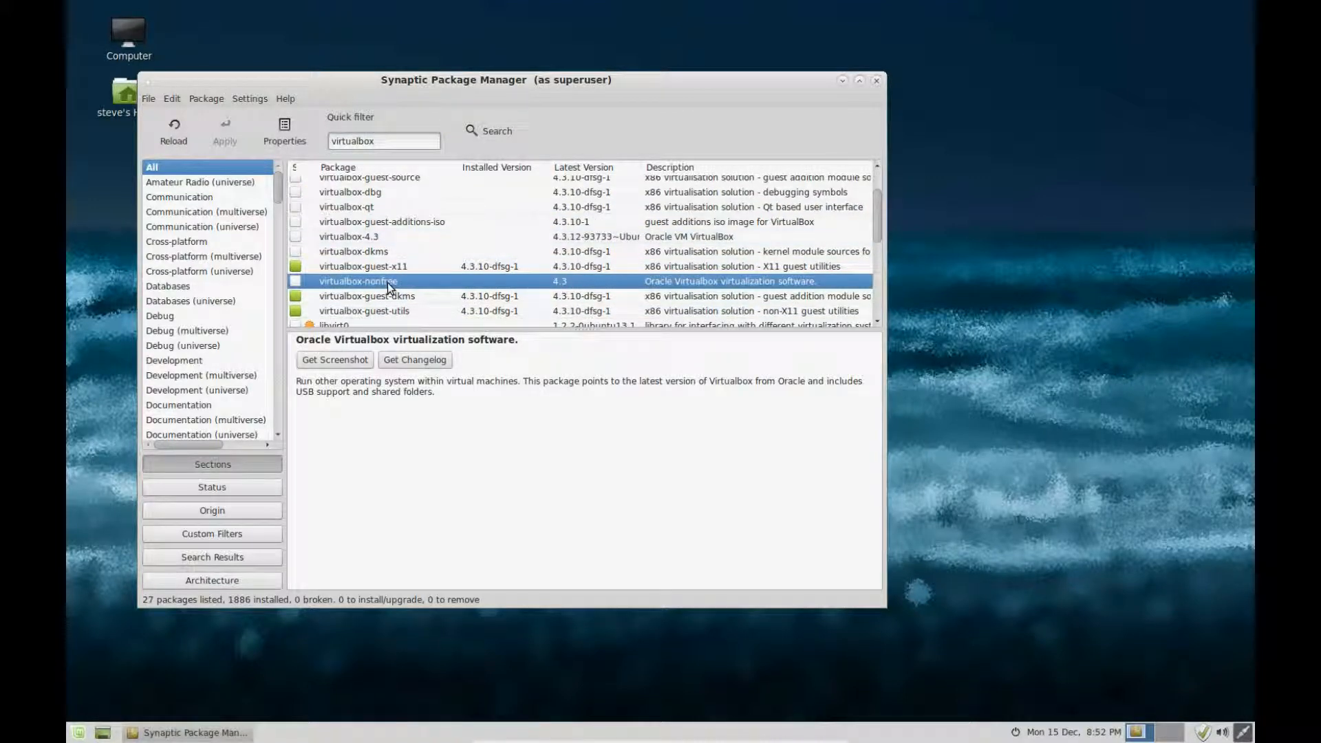
click(298, 283)
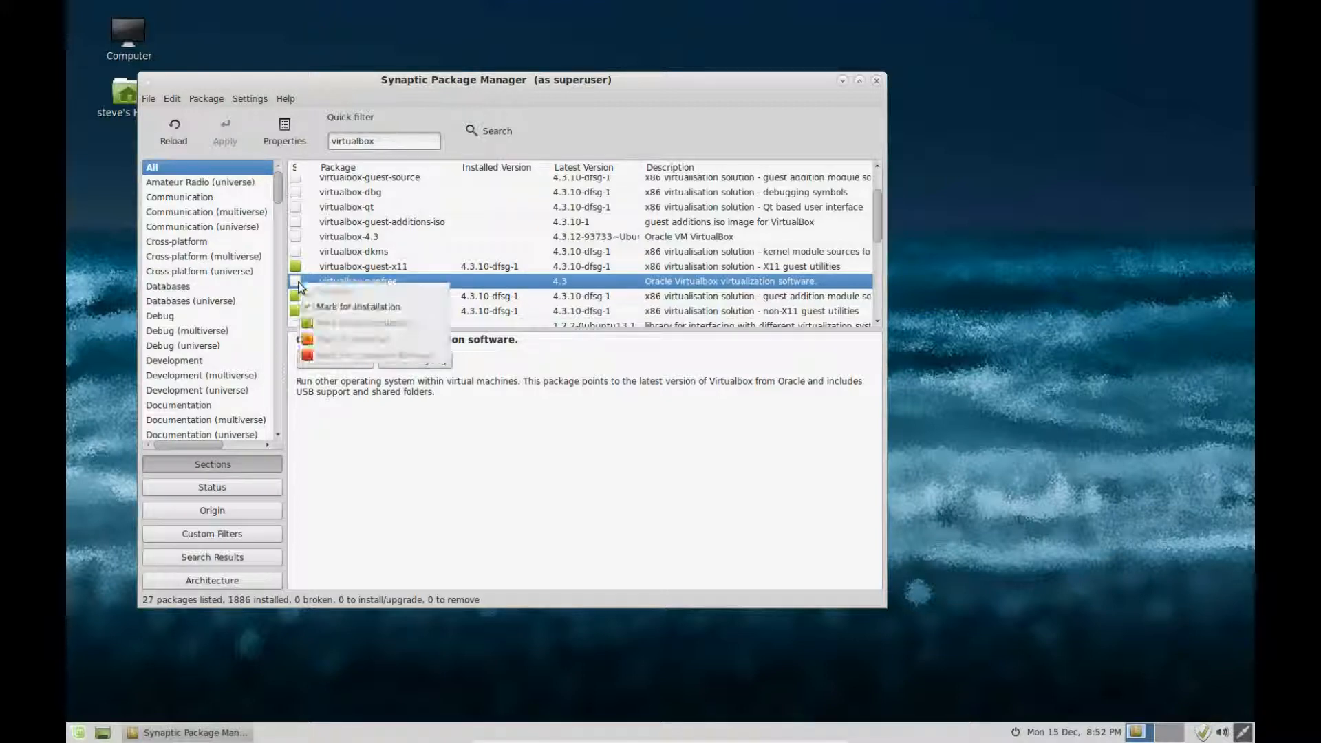
click(360, 307)
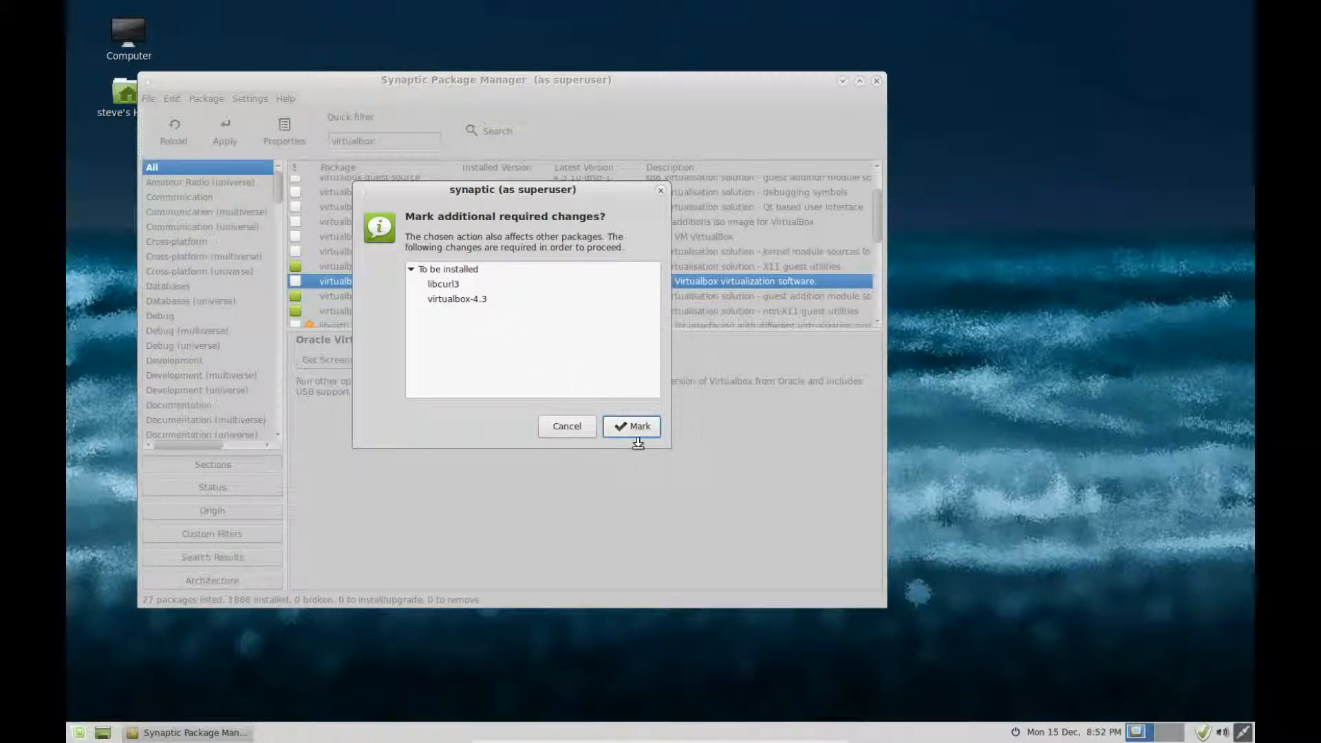
click(633, 428)
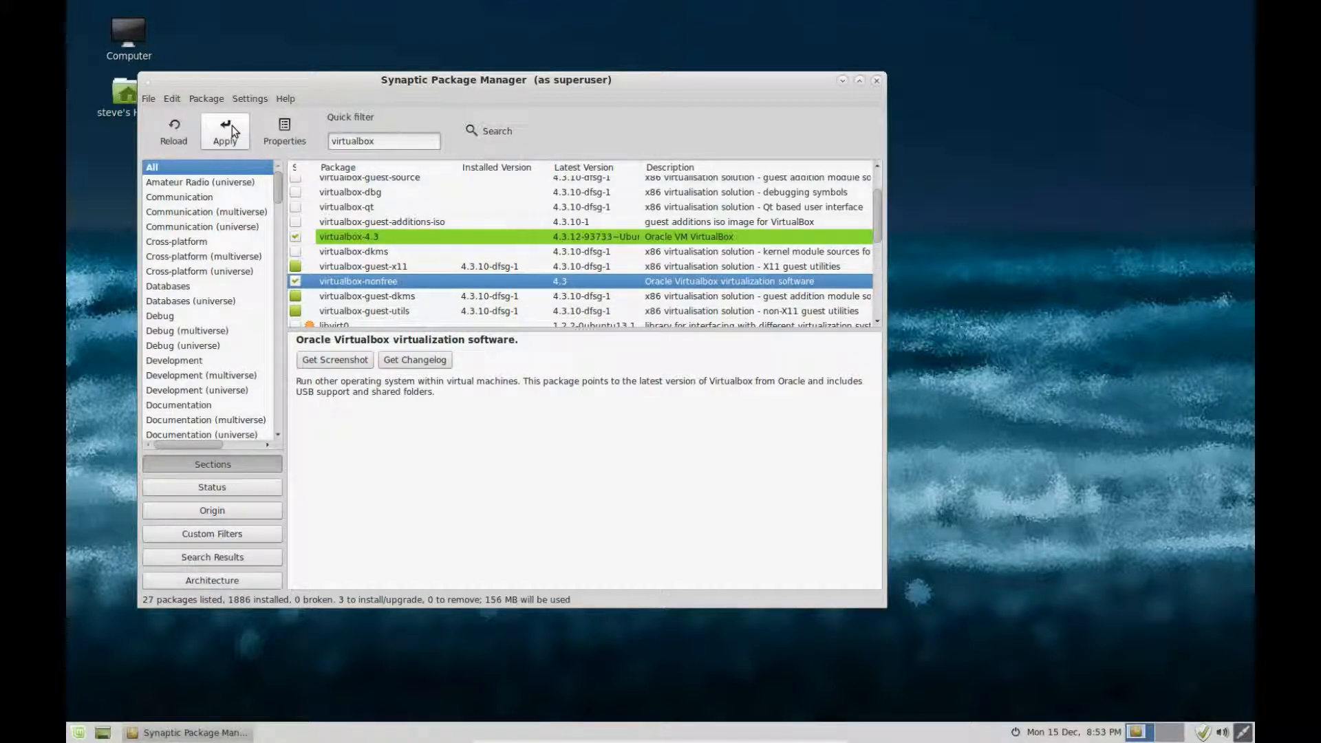
click(232, 128)
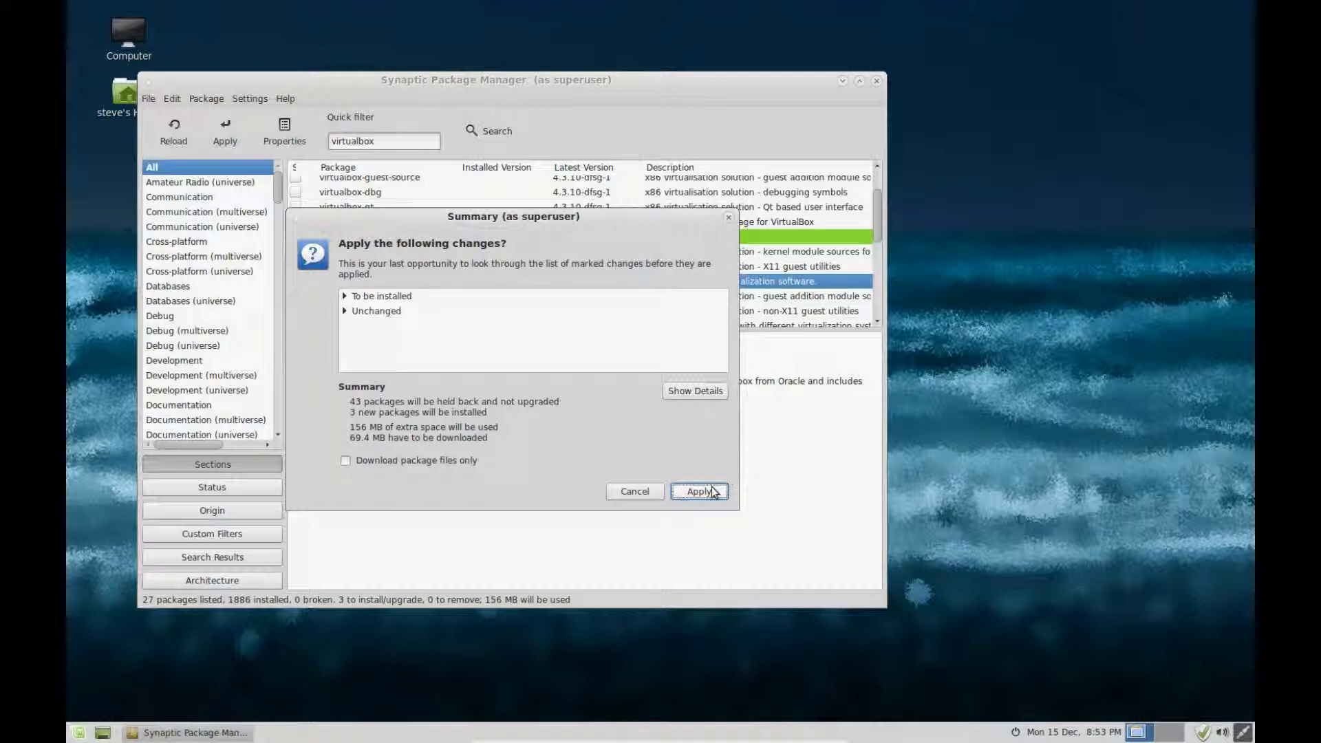
click(700, 492)
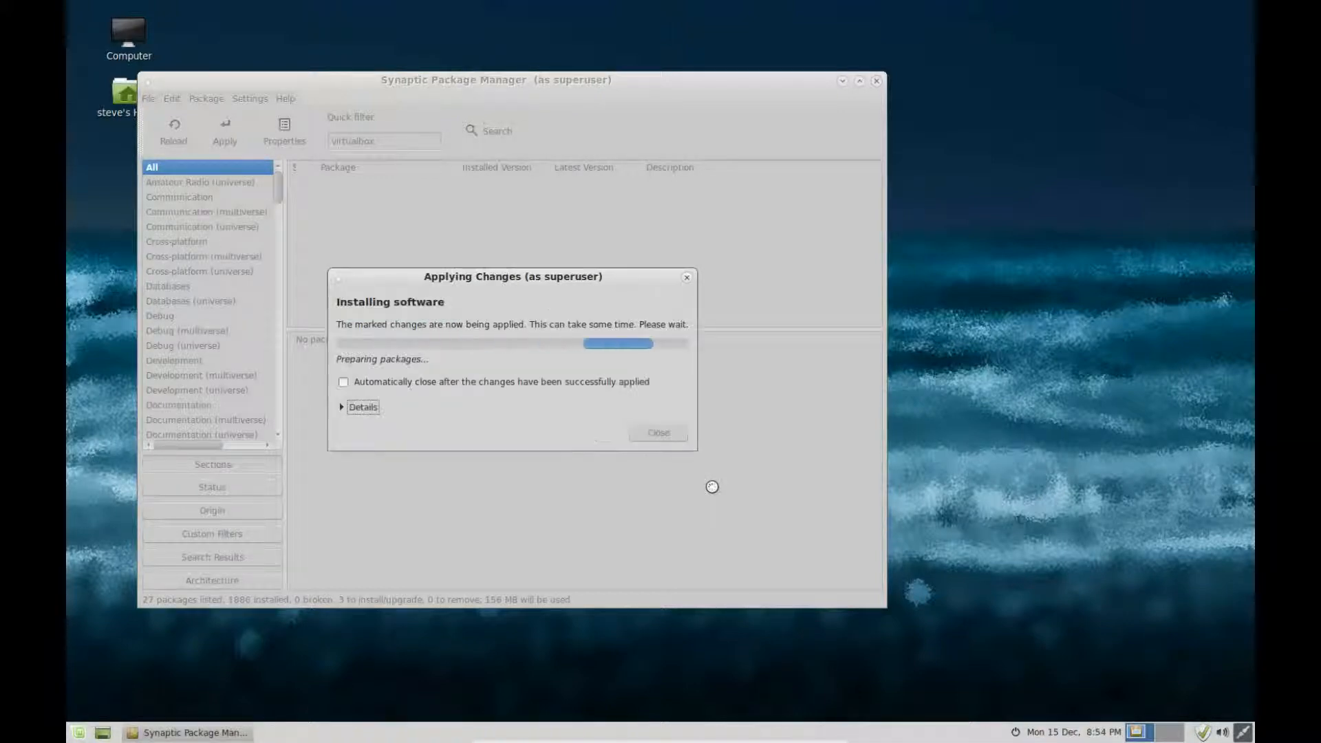
click(345, 382)
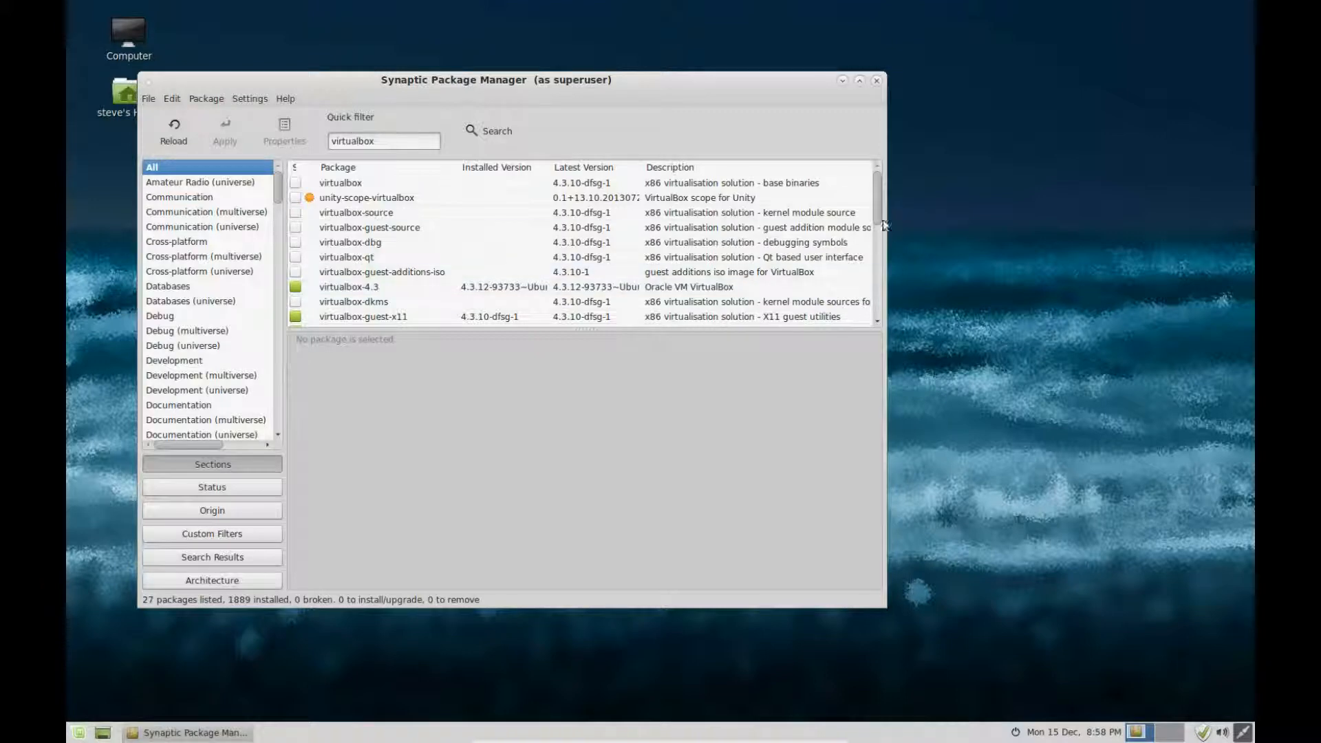
Step: Confirm virtualbox-nonfree shows as installed and close Synaptic
drag(876, 213, 882, 248)
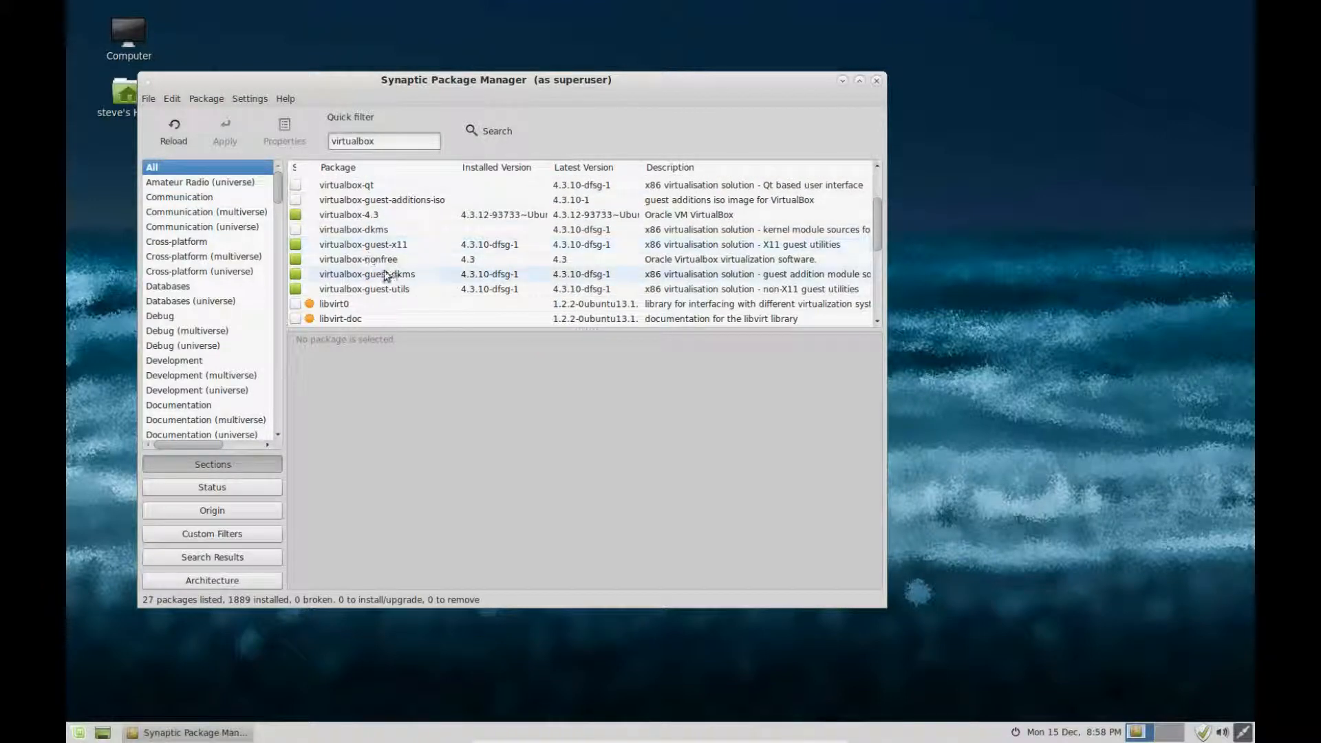
click(440, 263)
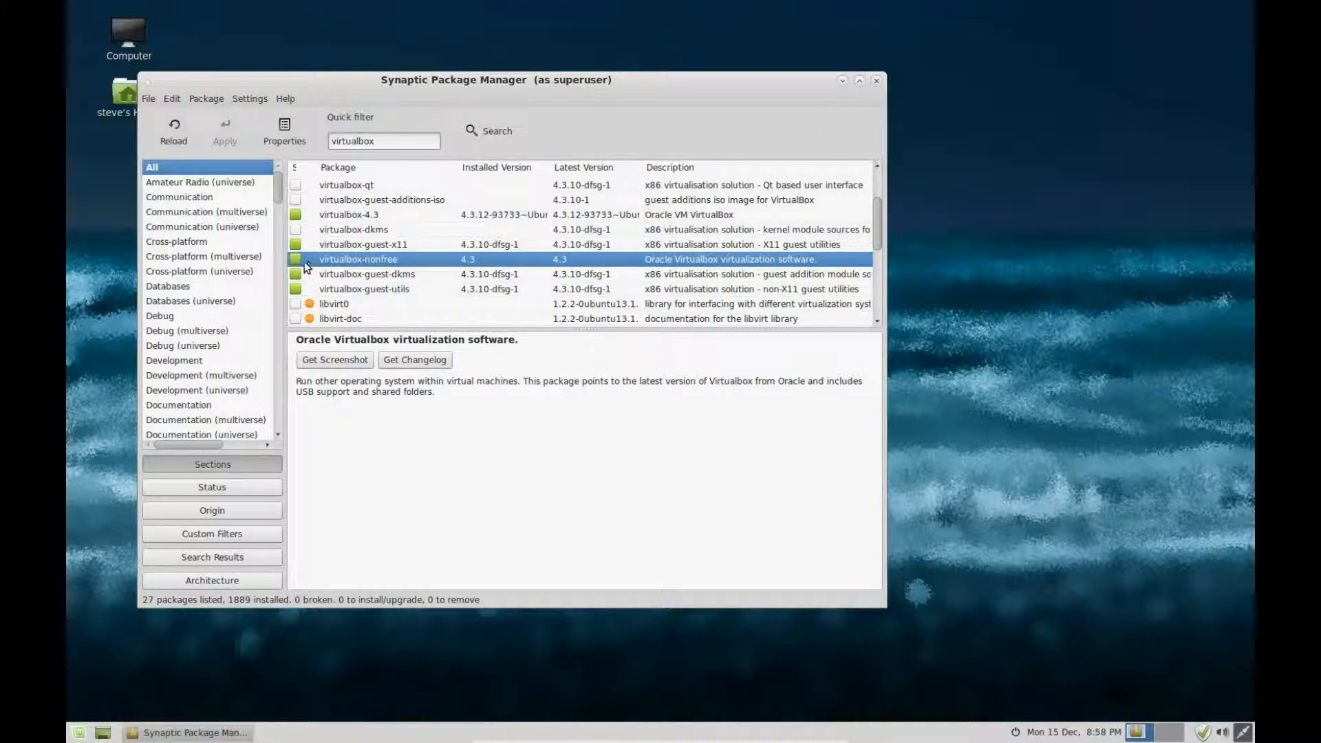
click(877, 84)
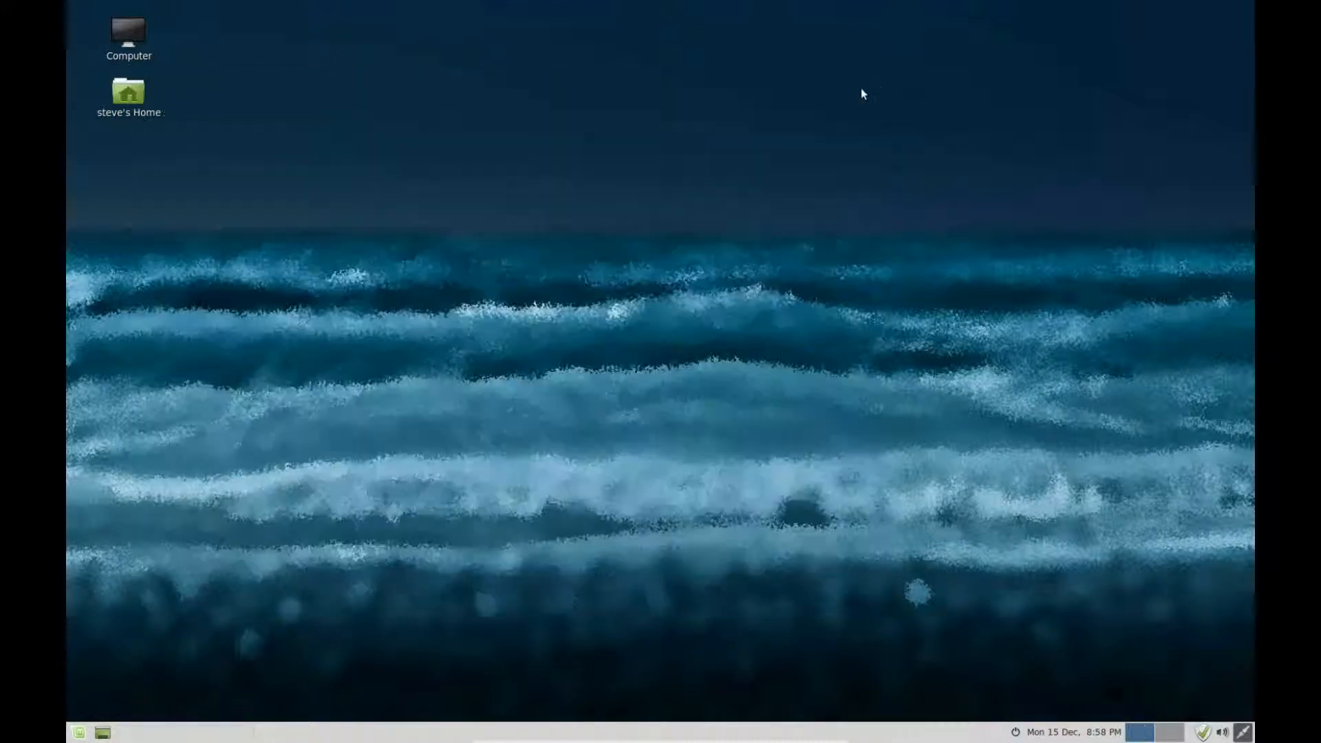
Step: Launch Firefox from Favourites, search Google for 'virtualbox', and go to the virtualbox.org Downloads page
click(79, 732)
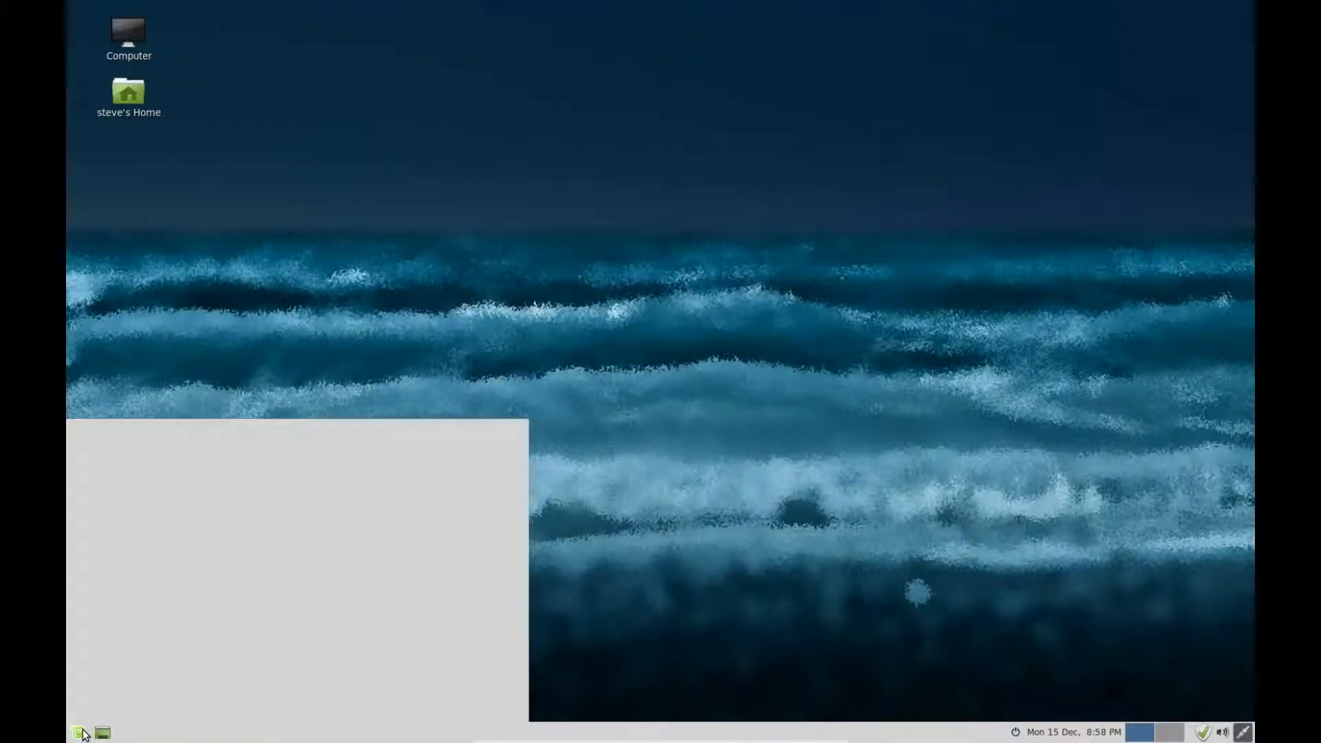
click(476, 431)
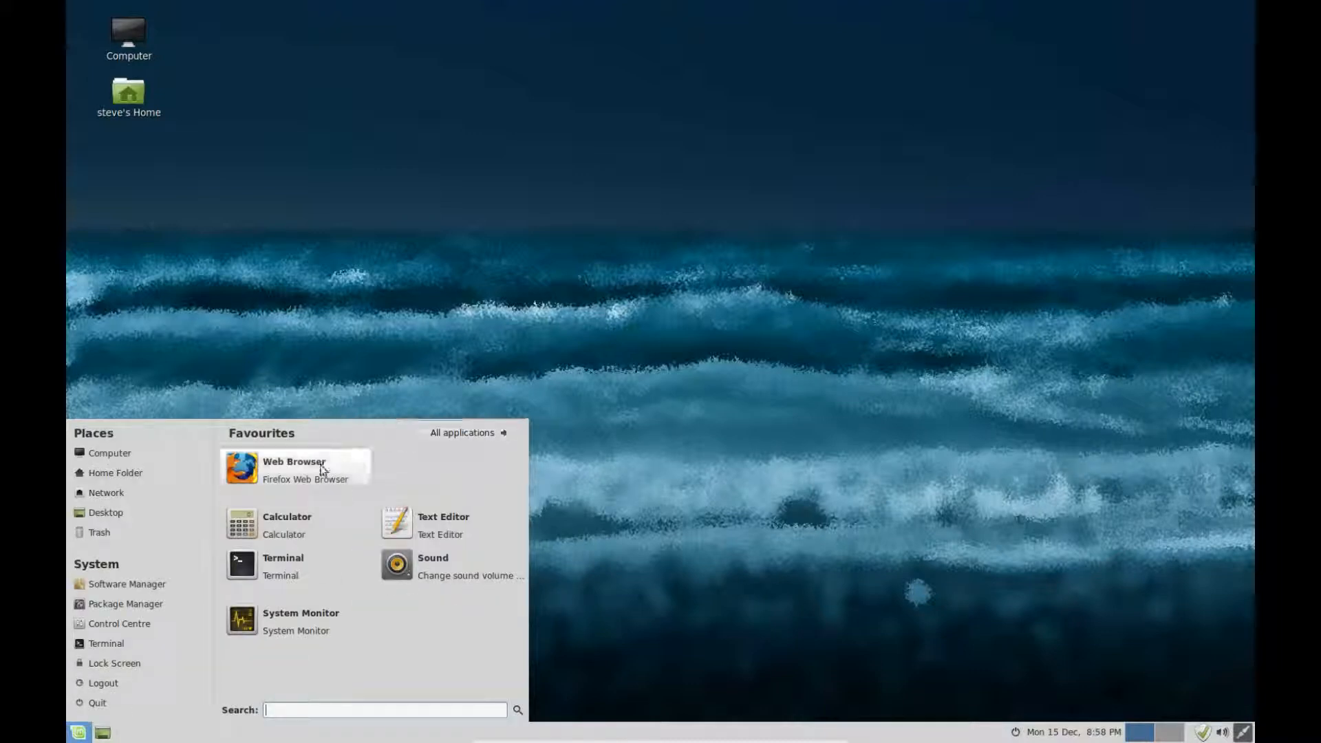
click(307, 468)
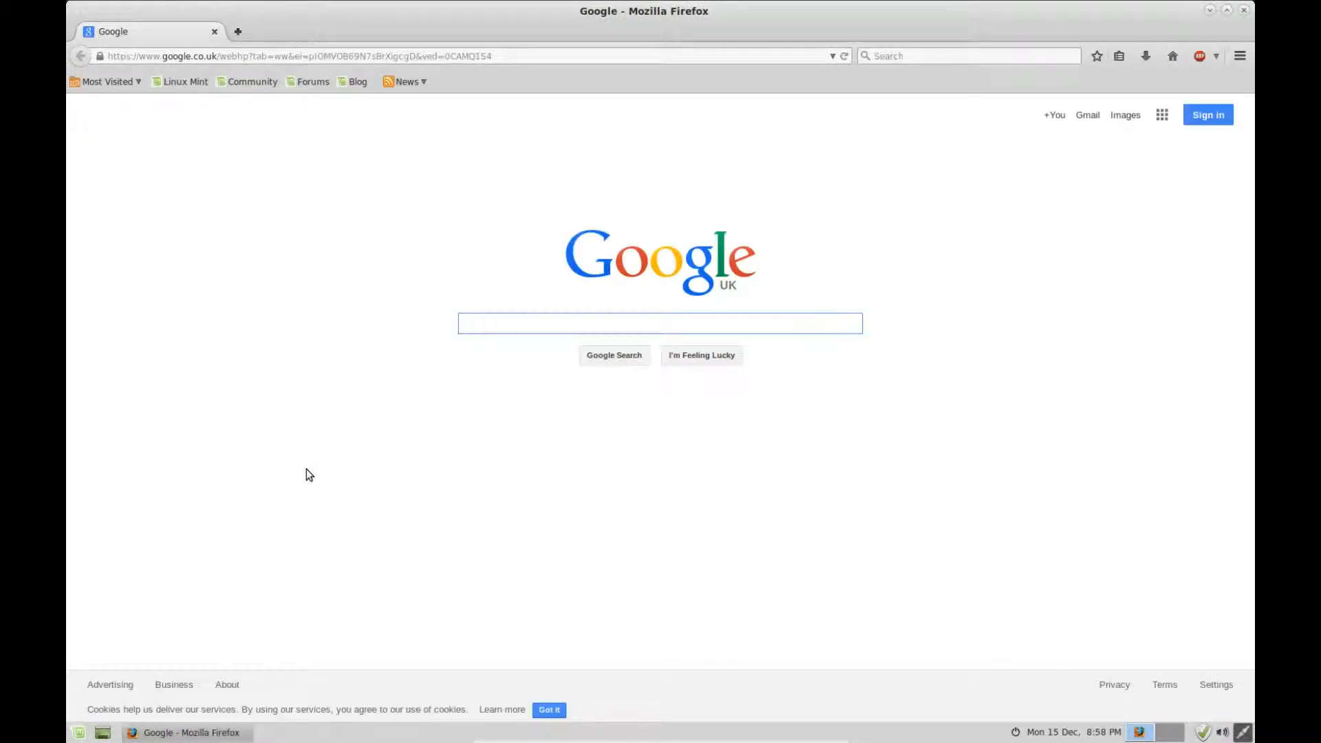
text(virtu)
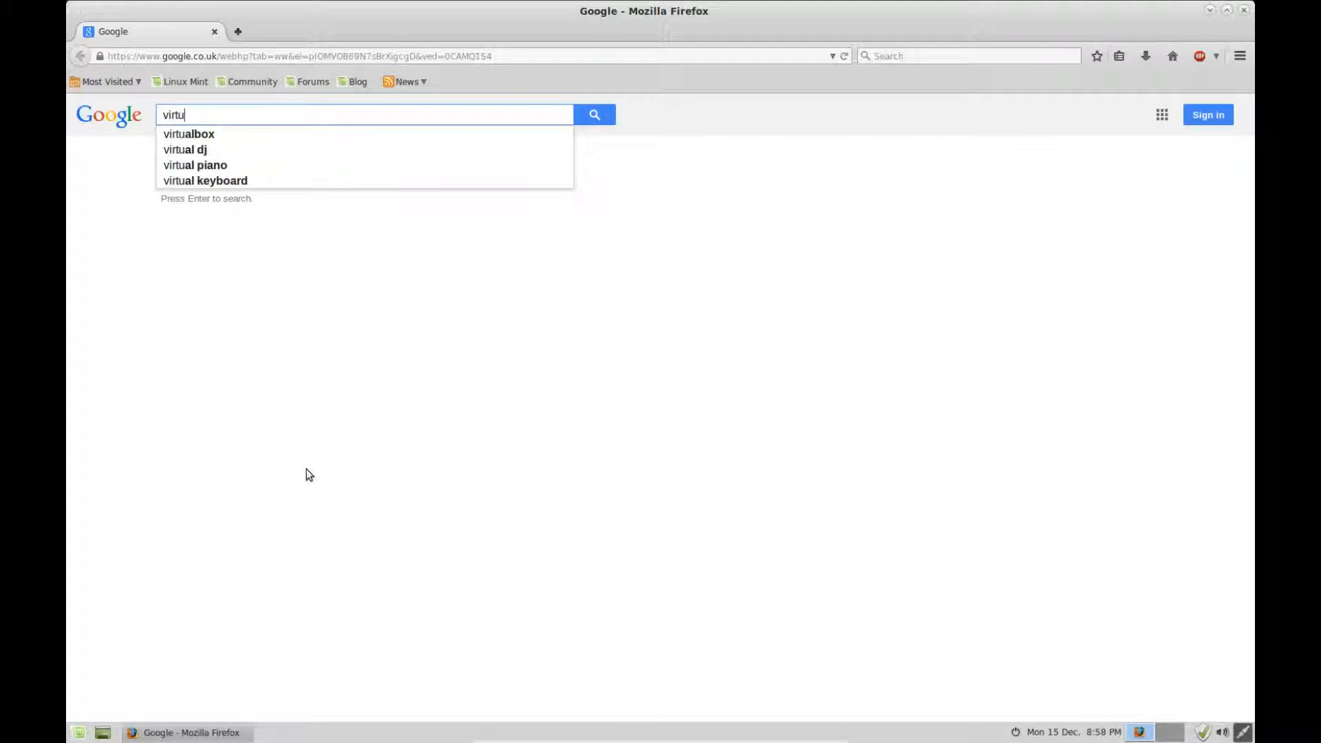
text(albox)
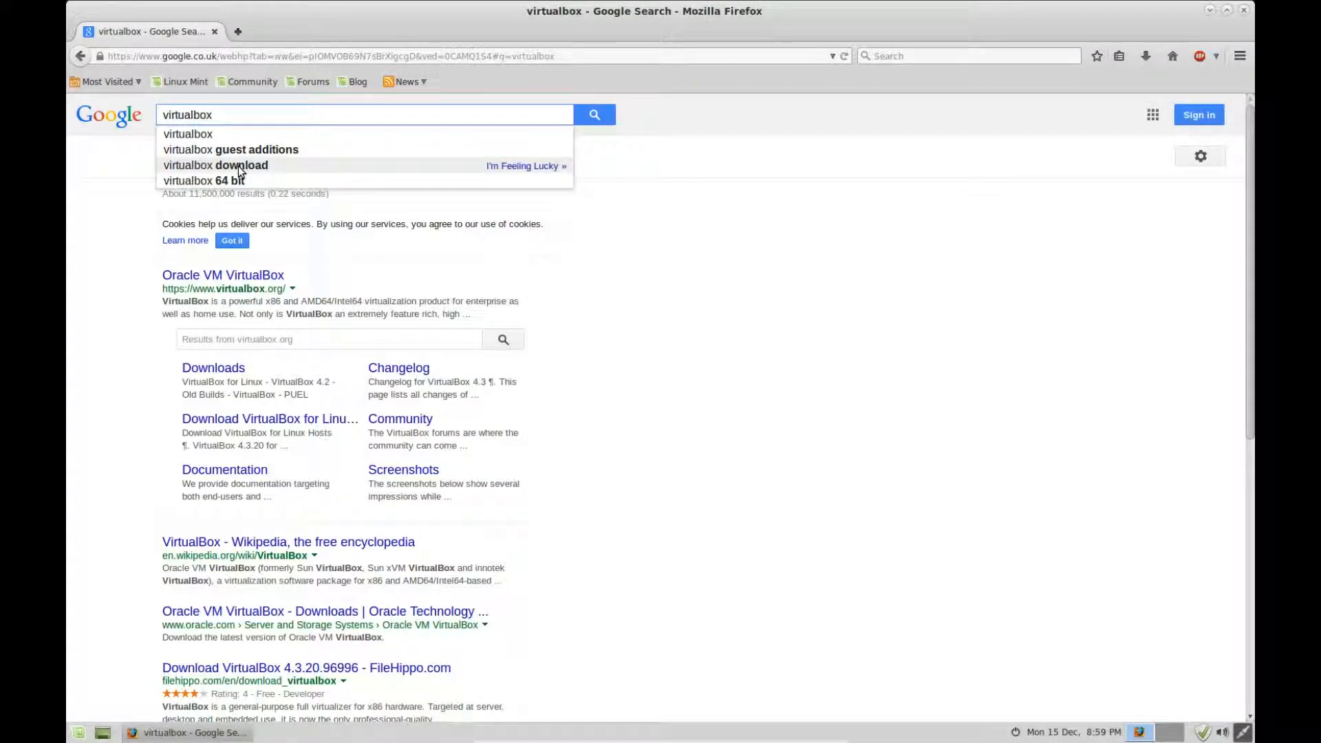
click(214, 371)
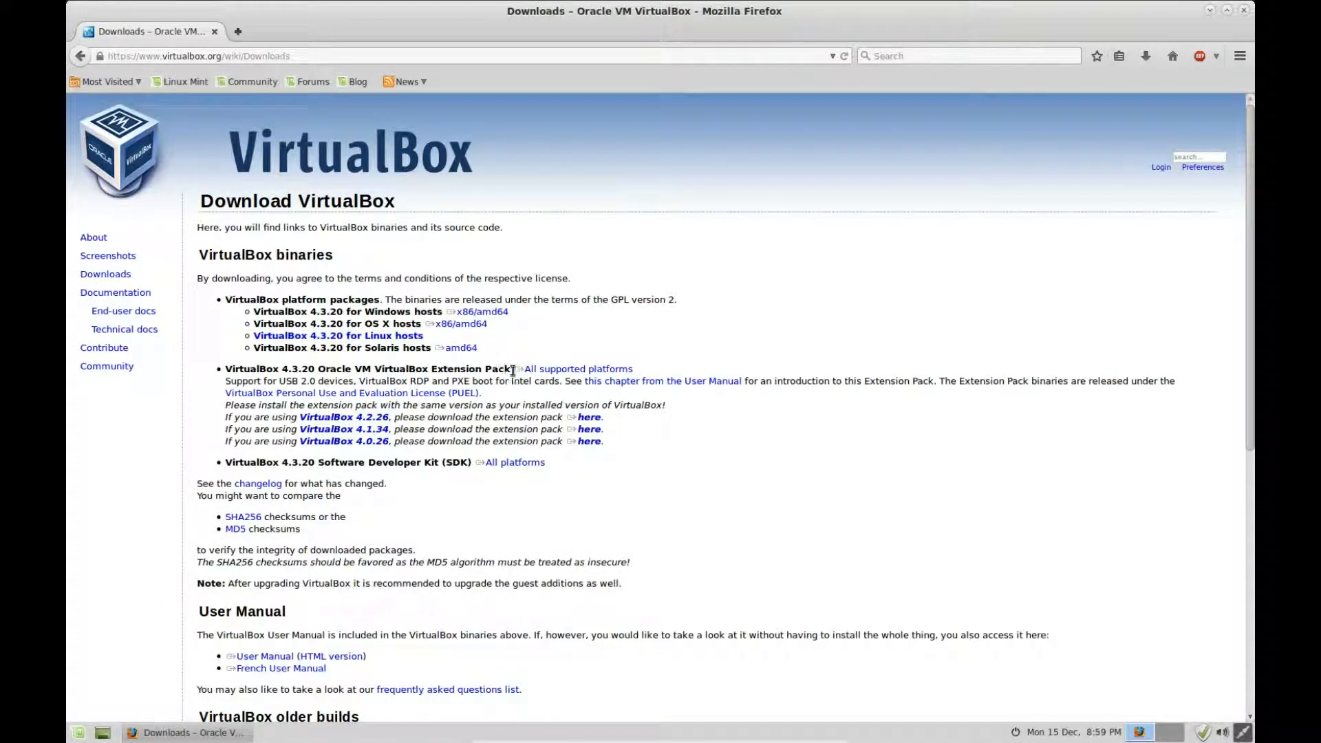
Step: Save the VirtualBox 4.3.20 Extension Pack (all platforms) download to disk
drag(512, 370, 226, 380)
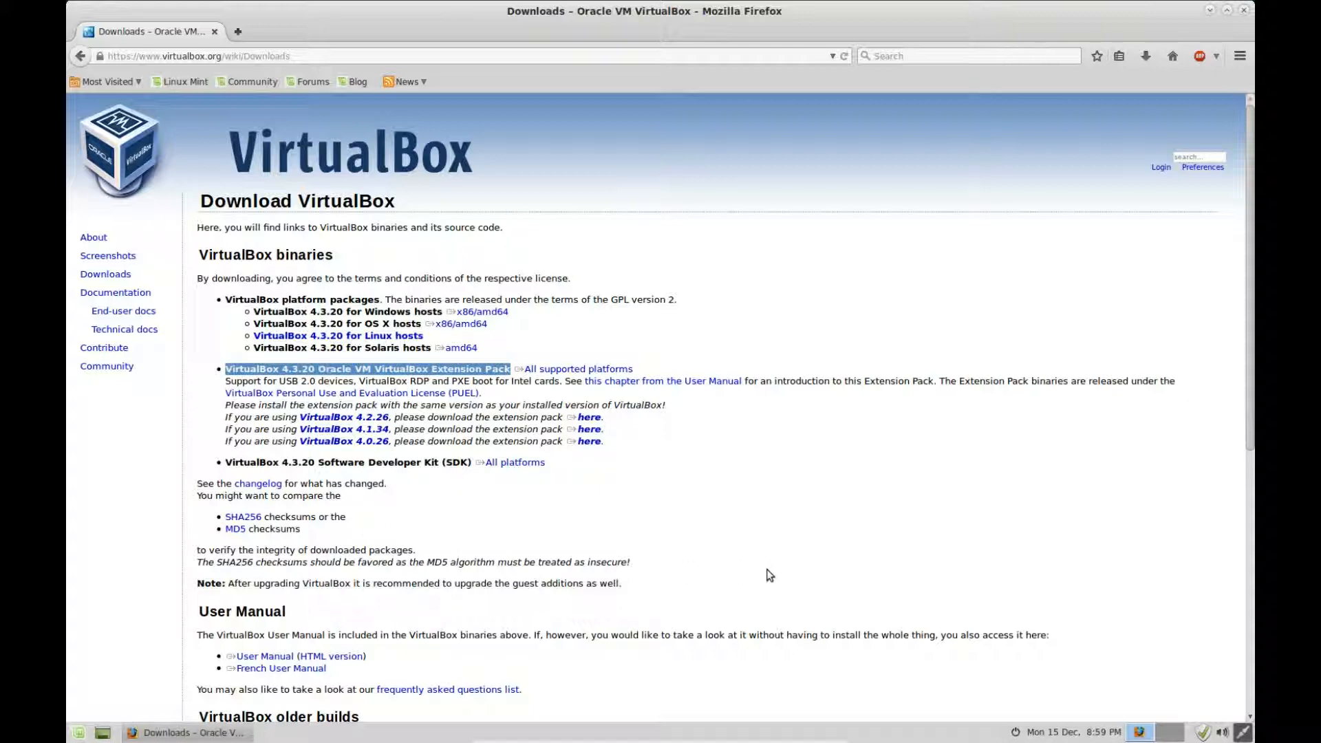
shift+click(612, 371)
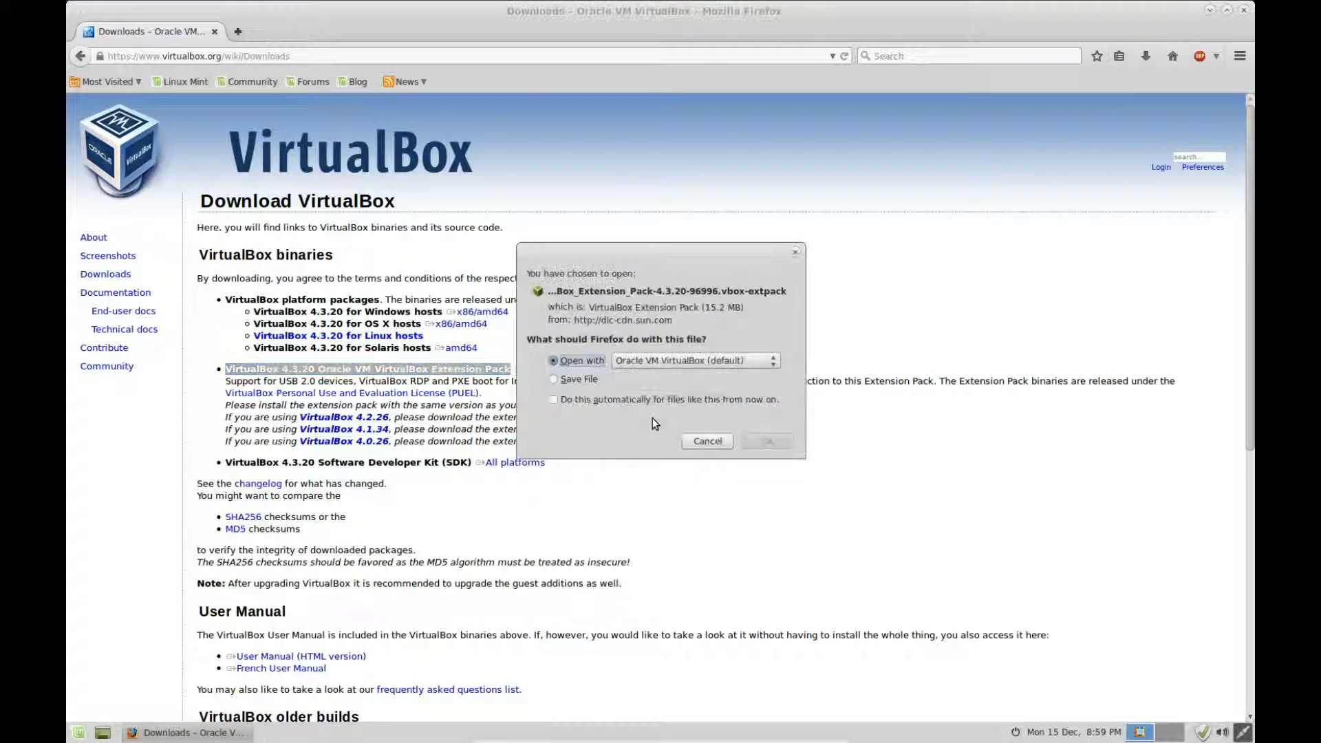
click(580, 382)
click(777, 446)
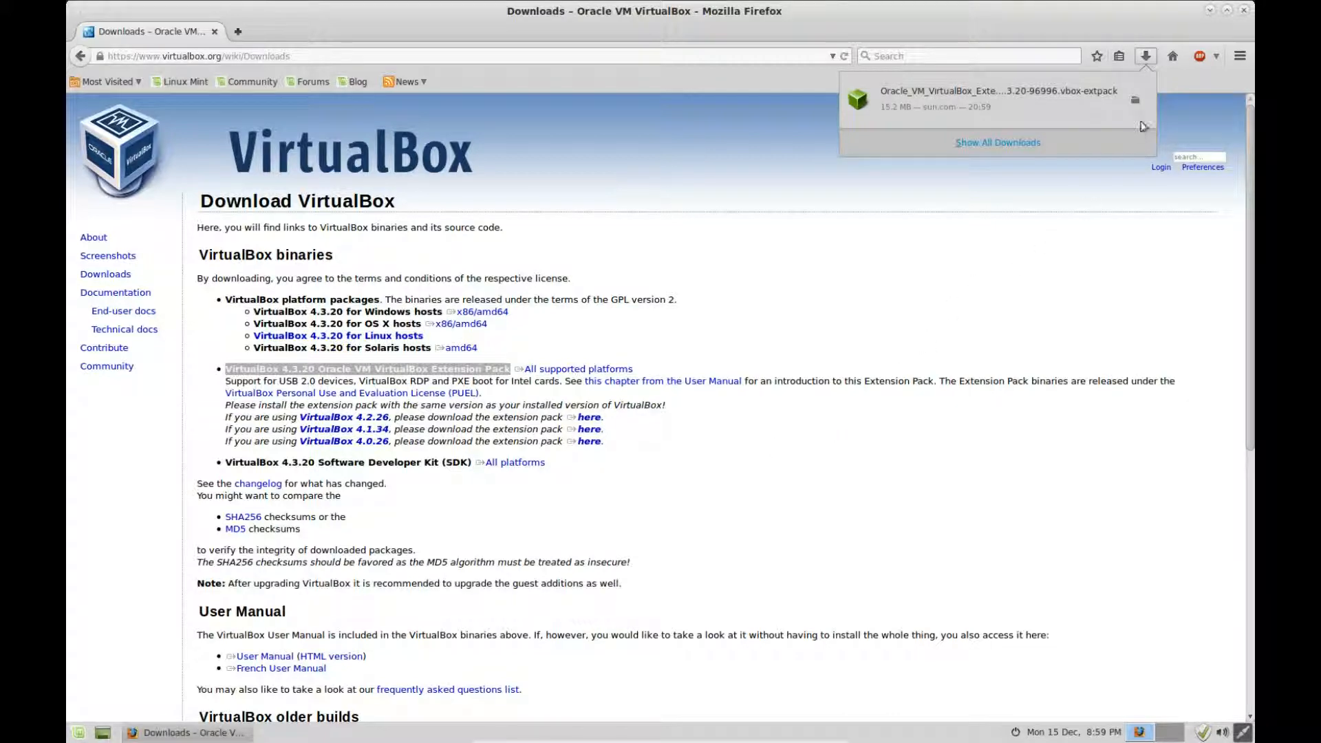
Step: Close the downloads list and Firefox, then select the Home folder on the desktop
click(1146, 56)
click(1245, 10)
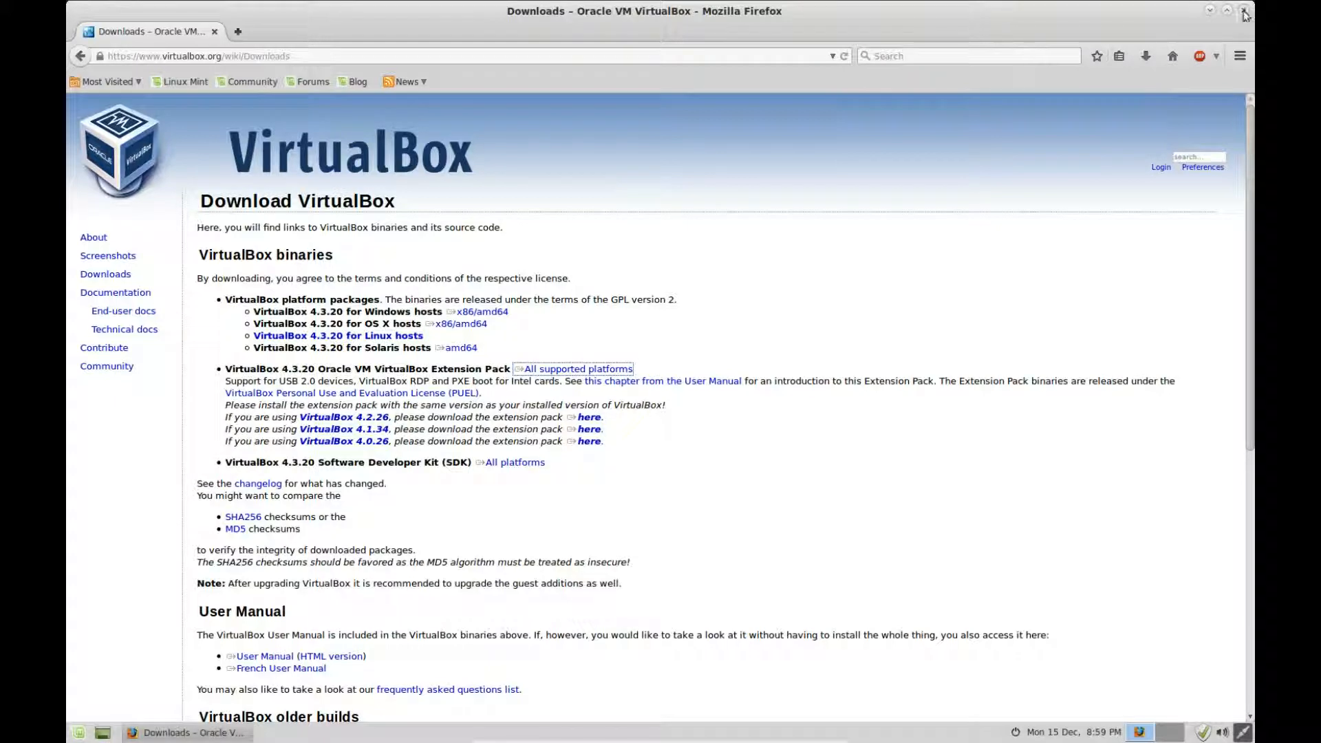
click(136, 99)
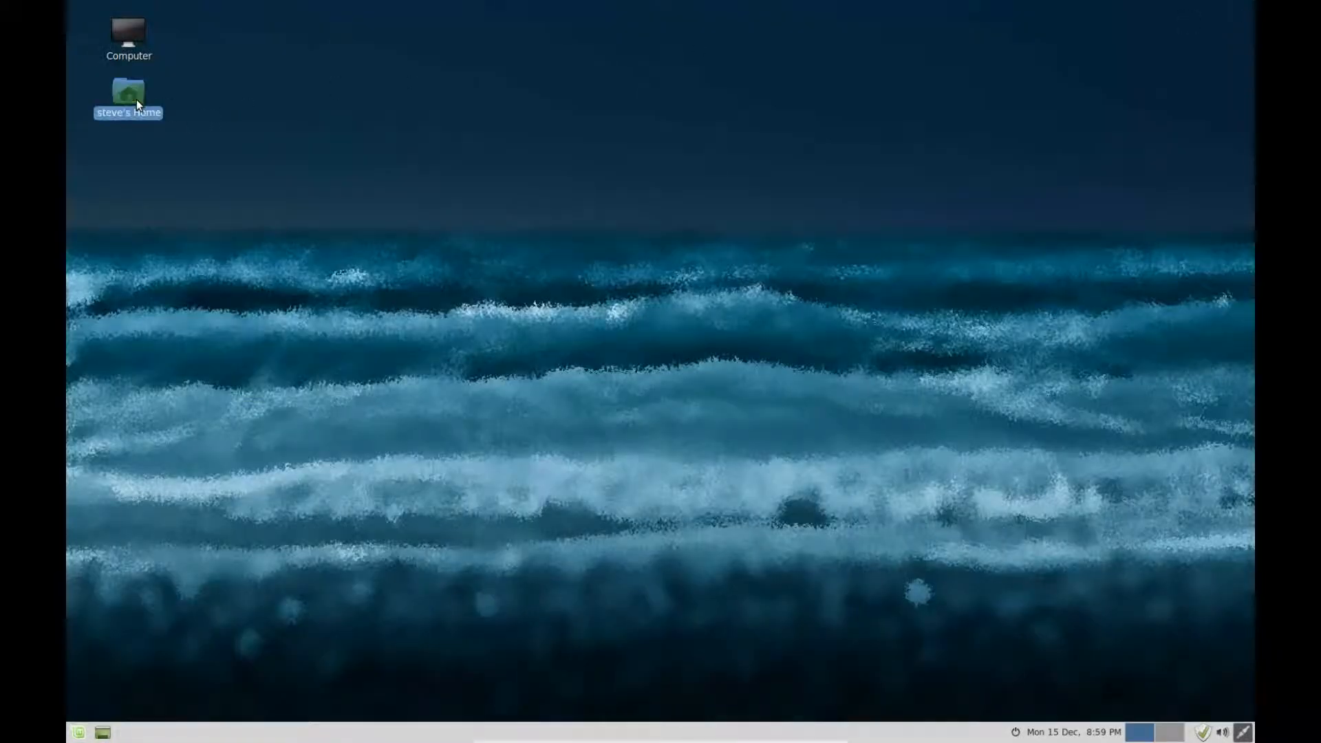
Step: In Caja's Downloads folder, open Oracle_VM_VirtualBox_Extension_Pack-4.3.20-96996.vbox-extpack with VirtualBox
double_click(146, 98)
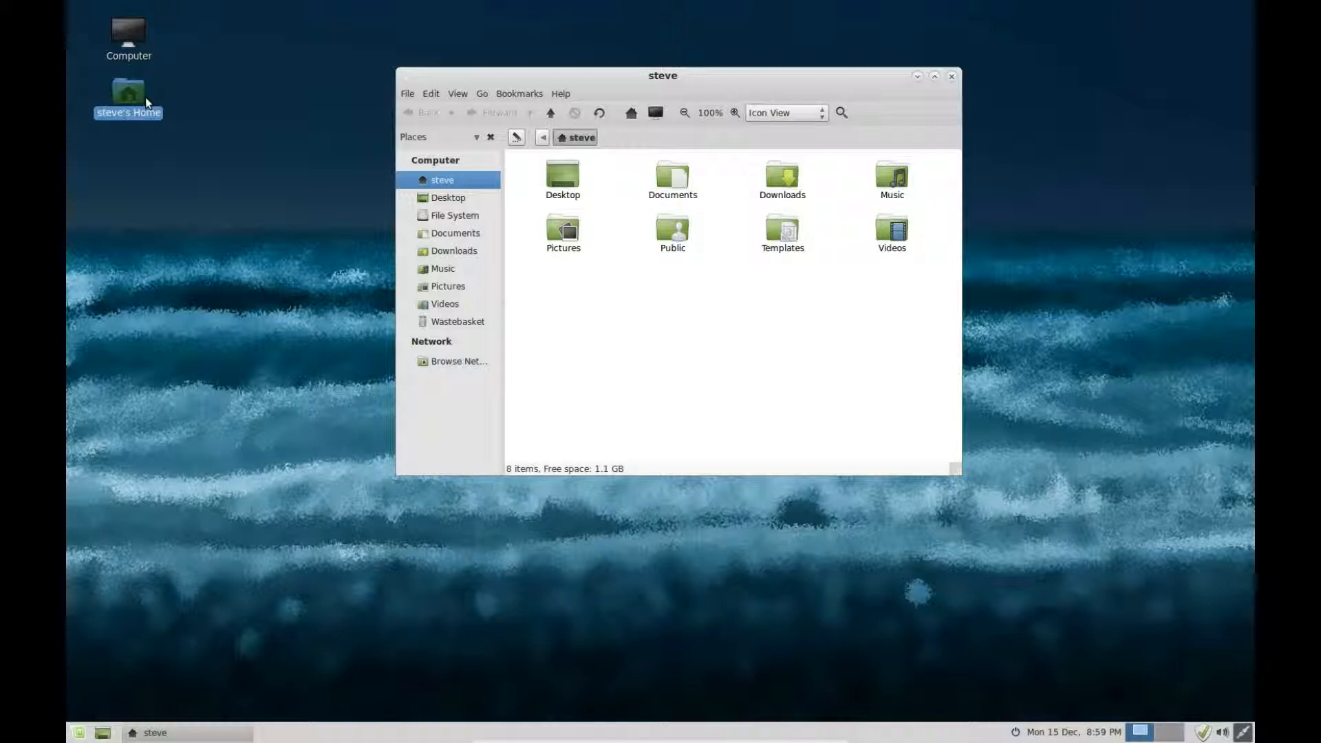
double_click(780, 176)
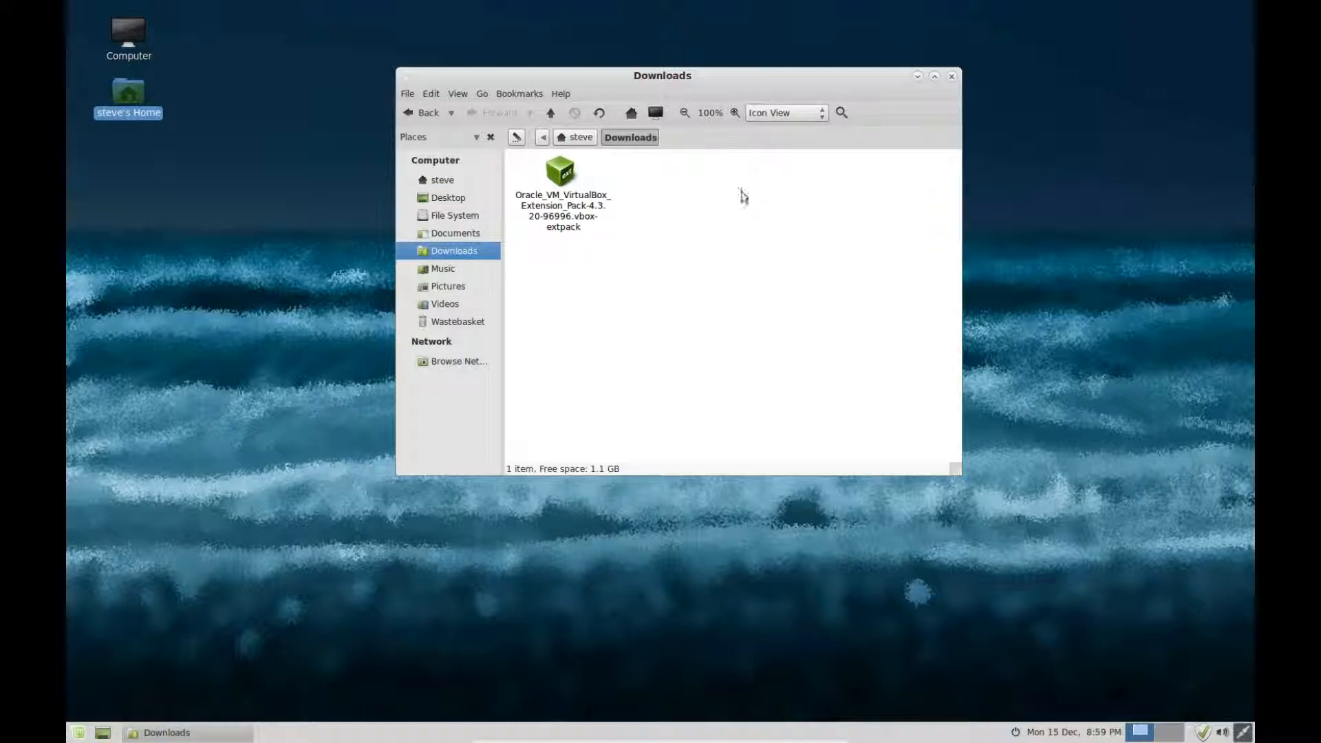
click(556, 172)
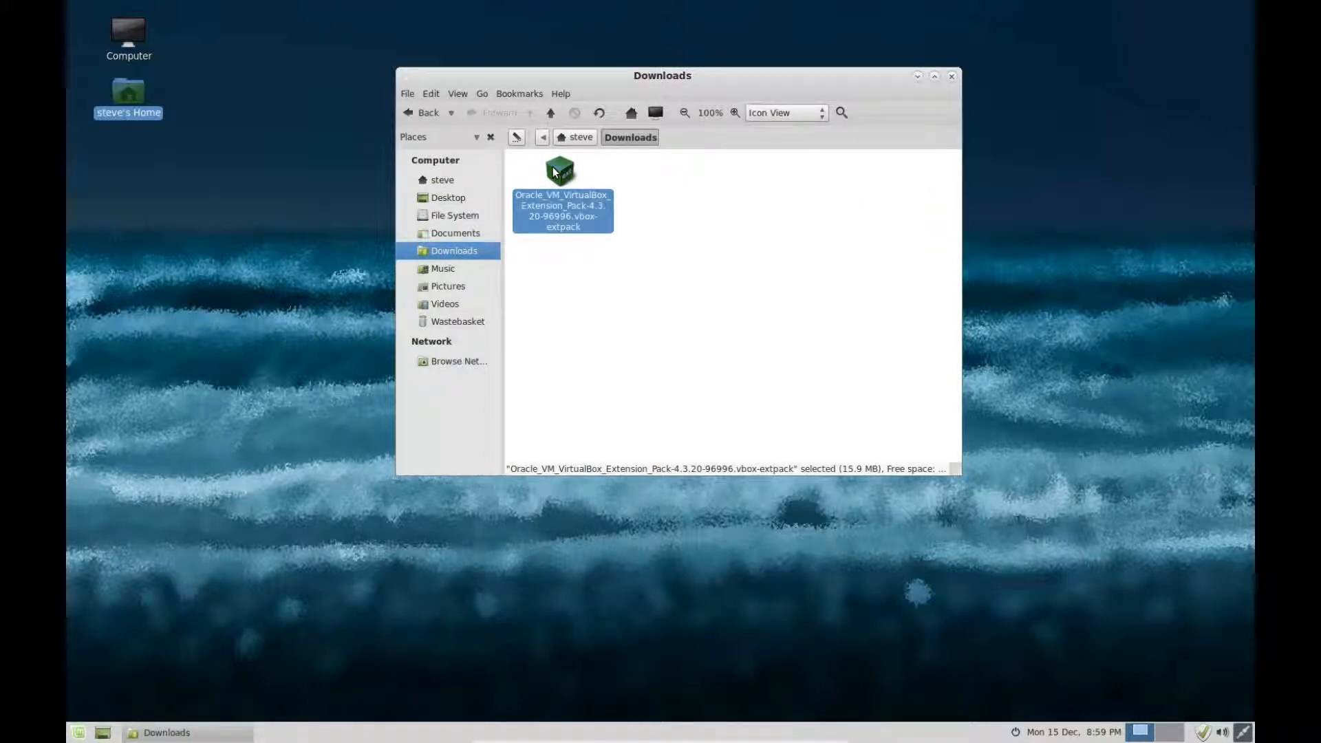
double_click(556, 172)
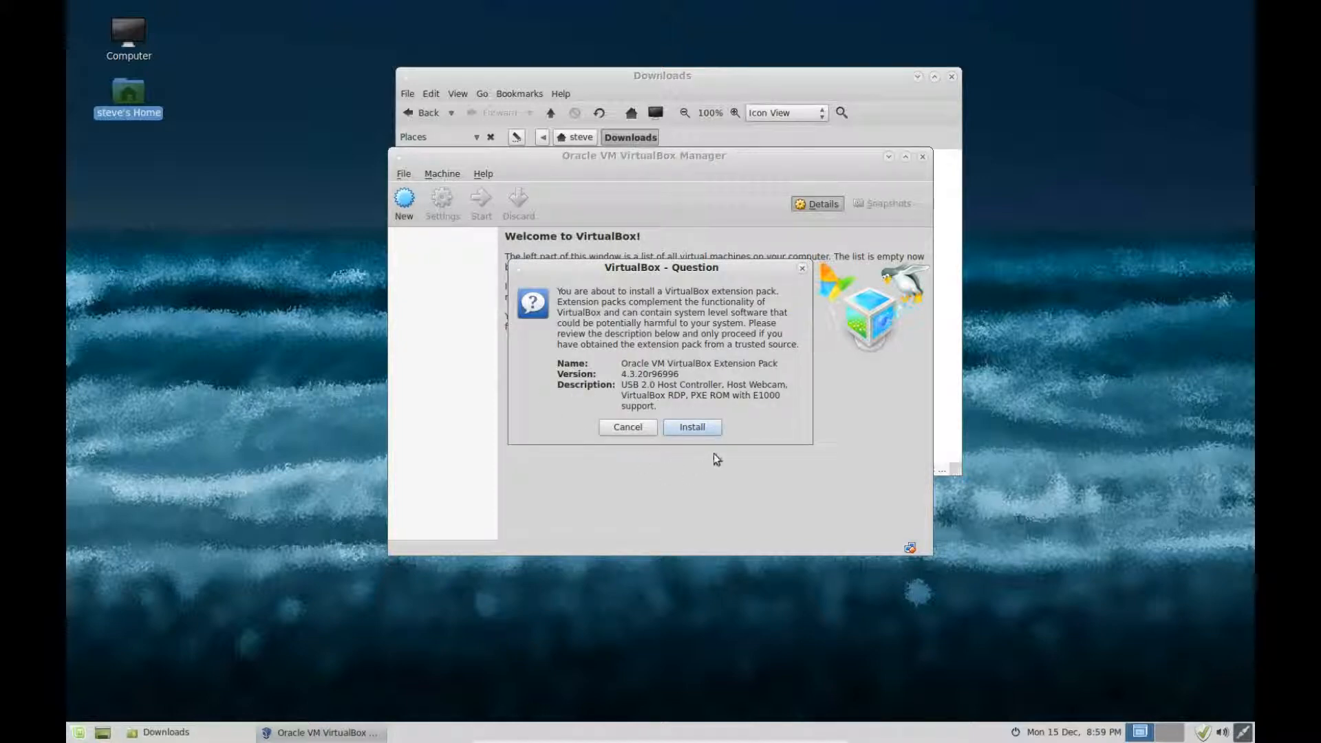
Step: Install the extension pack, agreeing to the license and authorising with the admin password, then close Downloads
click(709, 430)
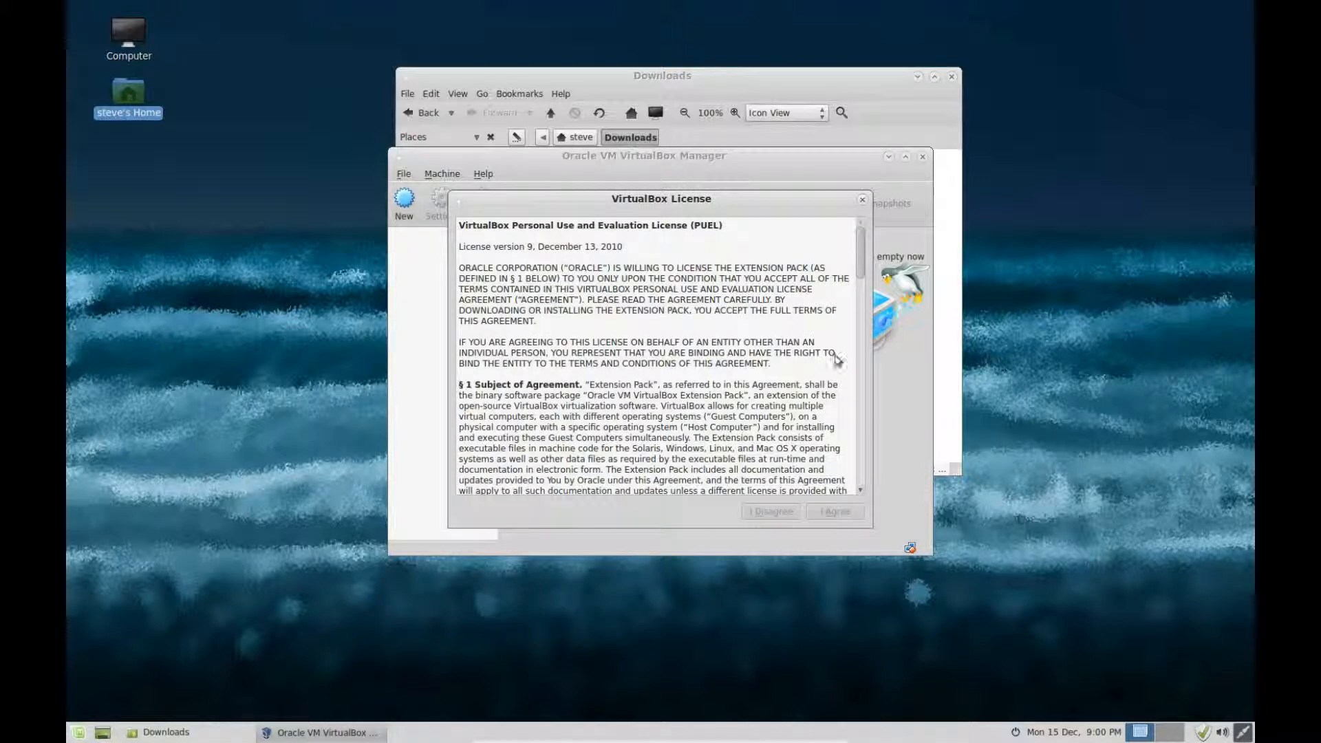
scroll(861, 324, down, 3)
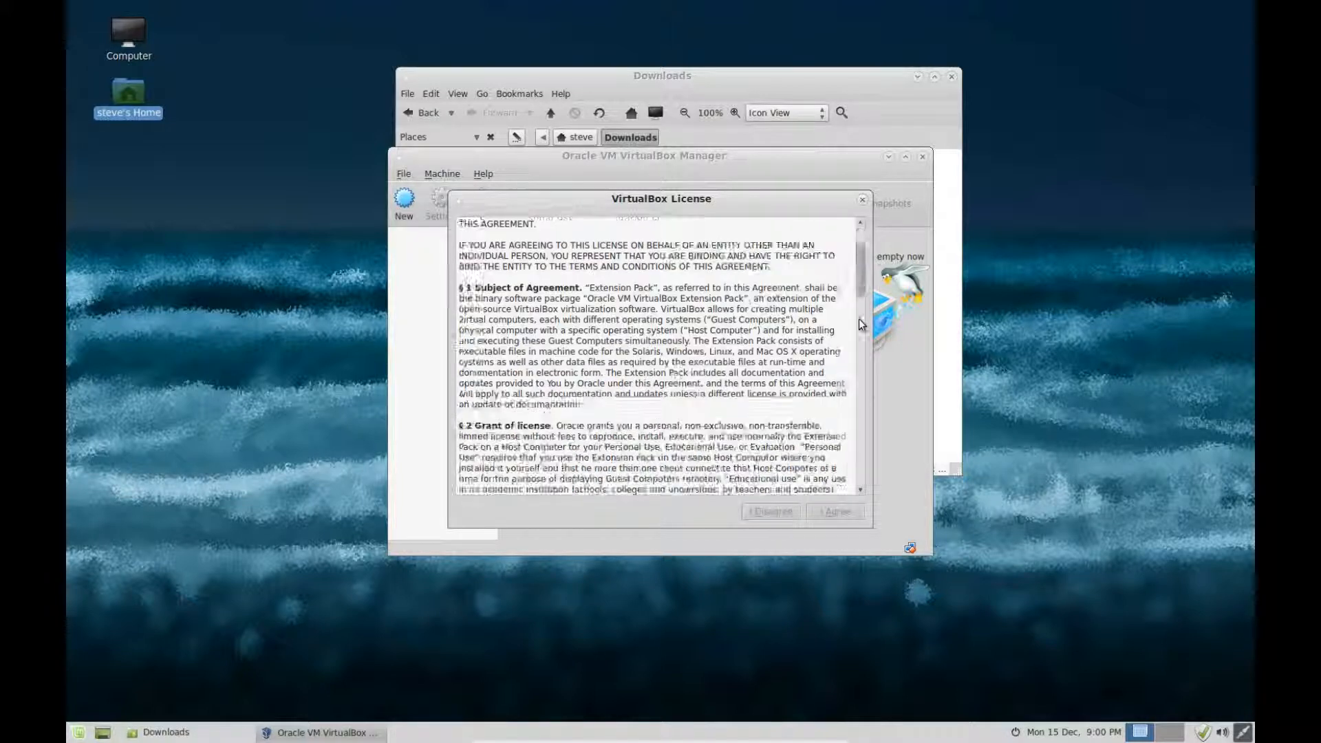
drag(861, 325, 866, 539)
click(849, 518)
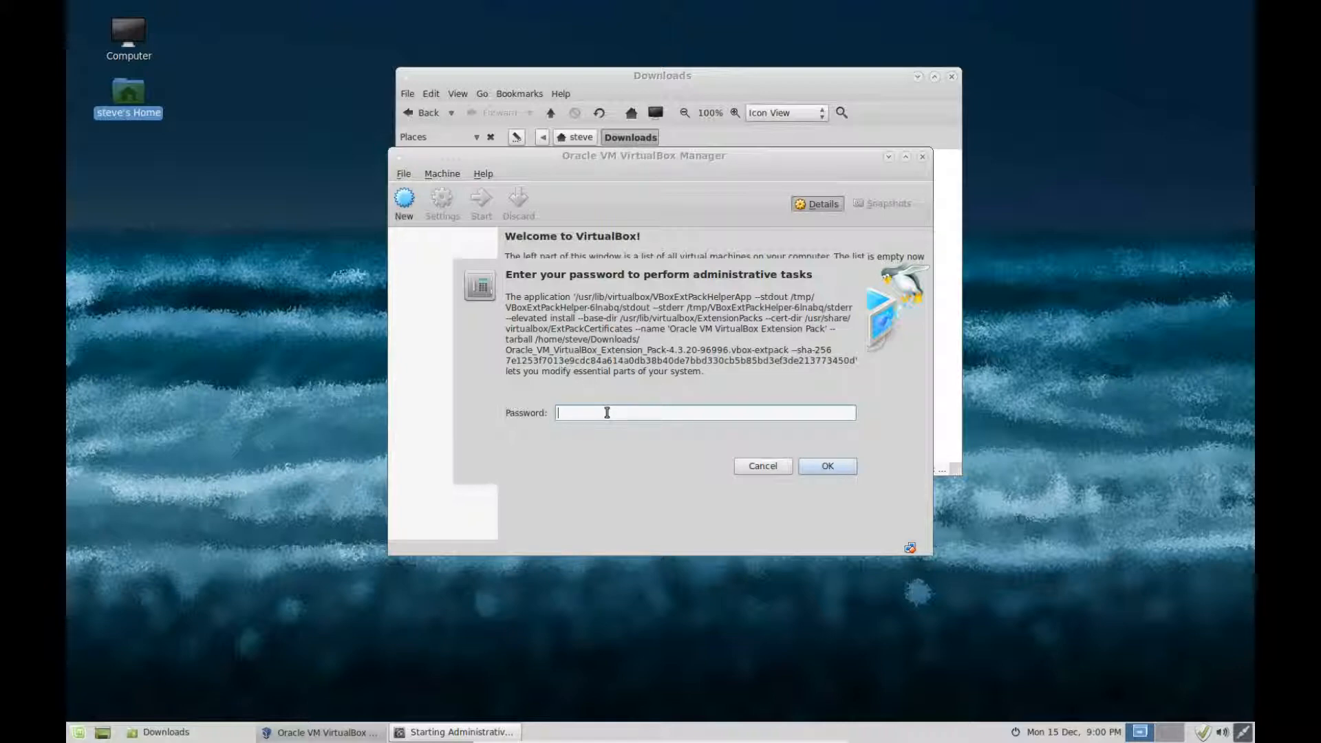
text(••)
key(Return)
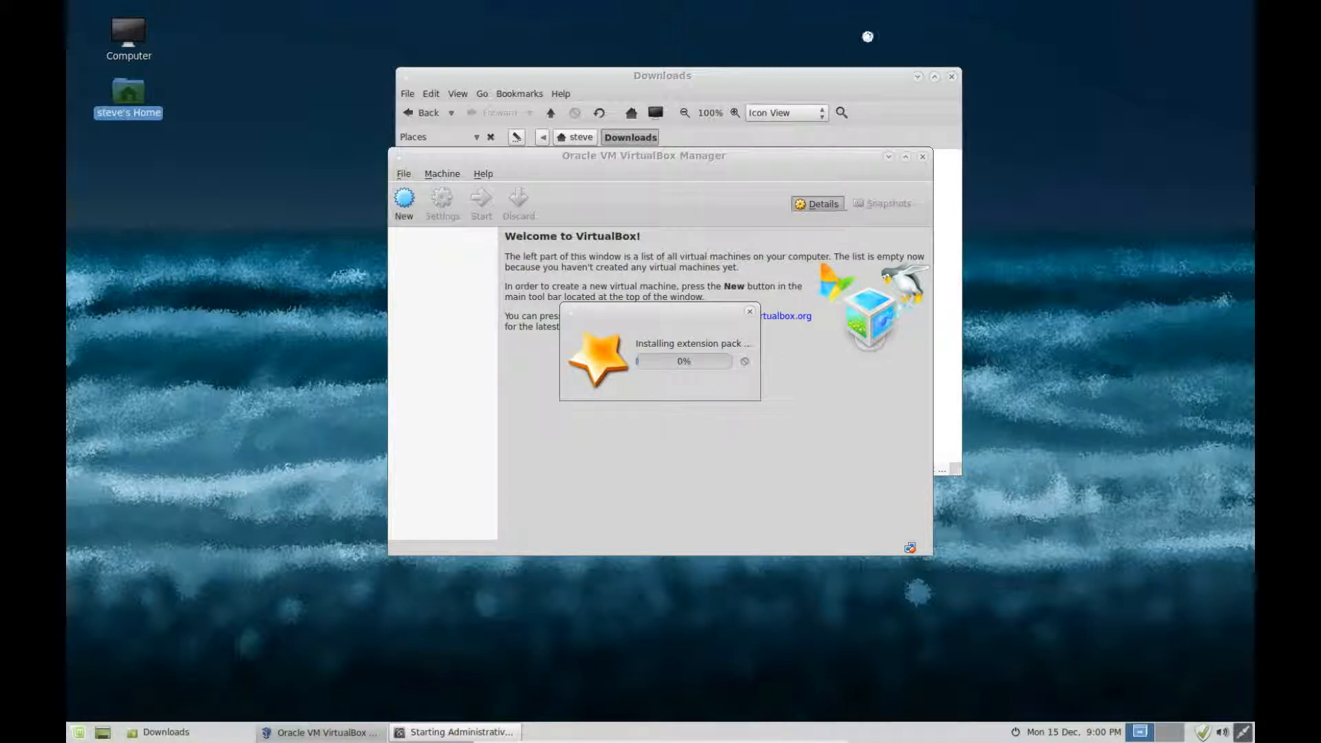
click(952, 77)
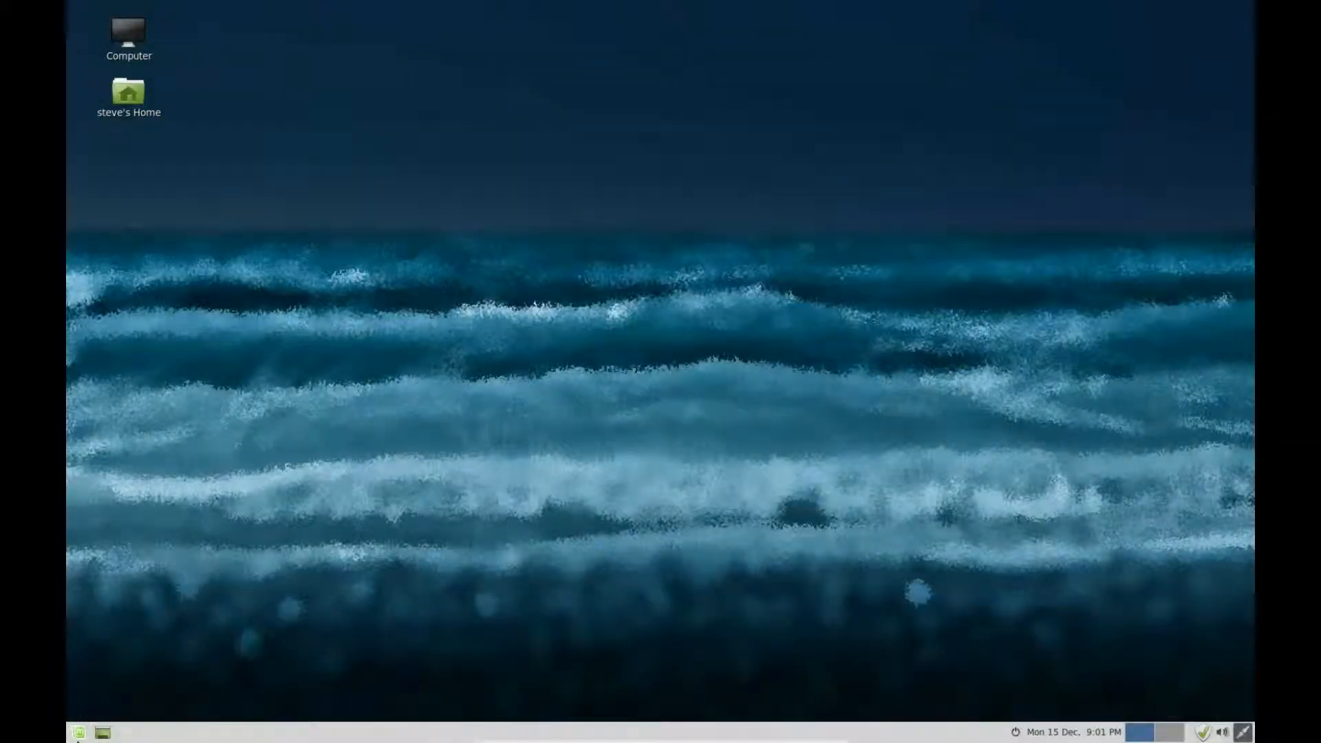
Step: In a terminal, run the pasted sudo usermod -a -G vboxusers command for your username, entering the sudo password
click(78, 733)
click(289, 572)
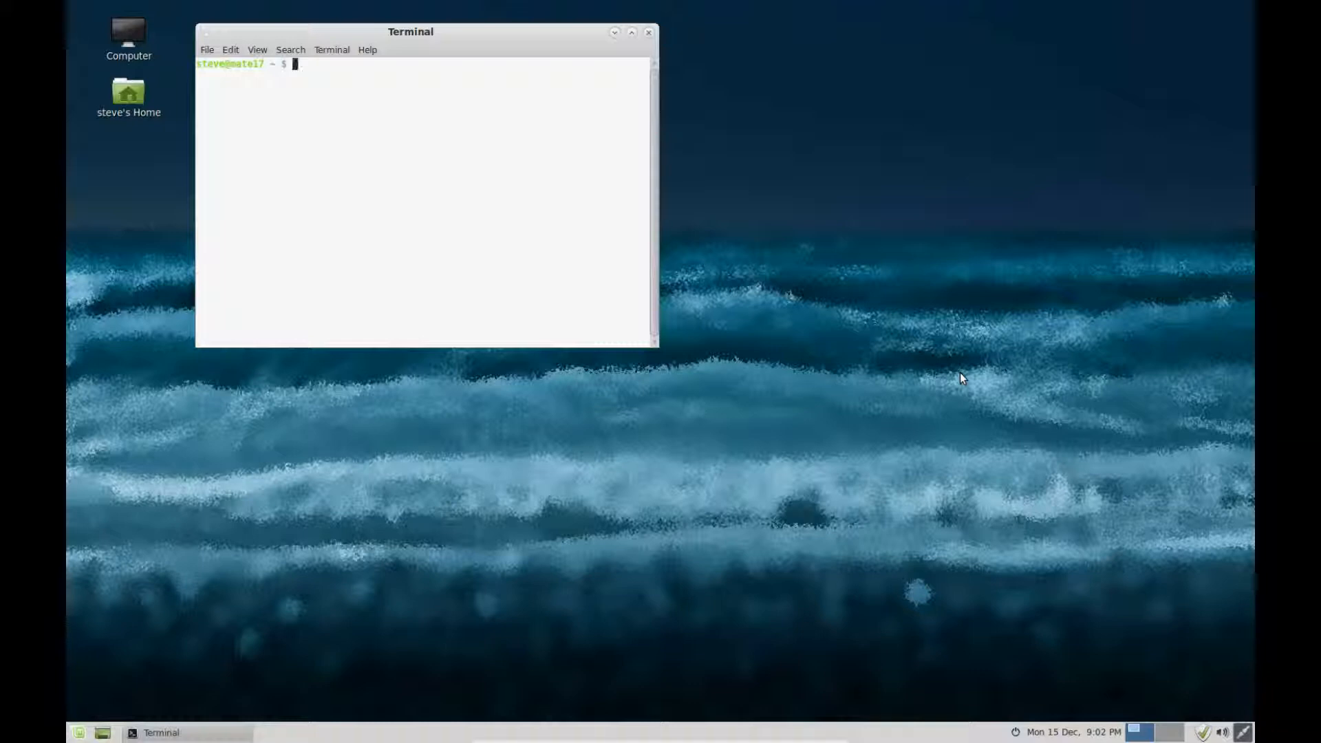
right_click(516, 90)
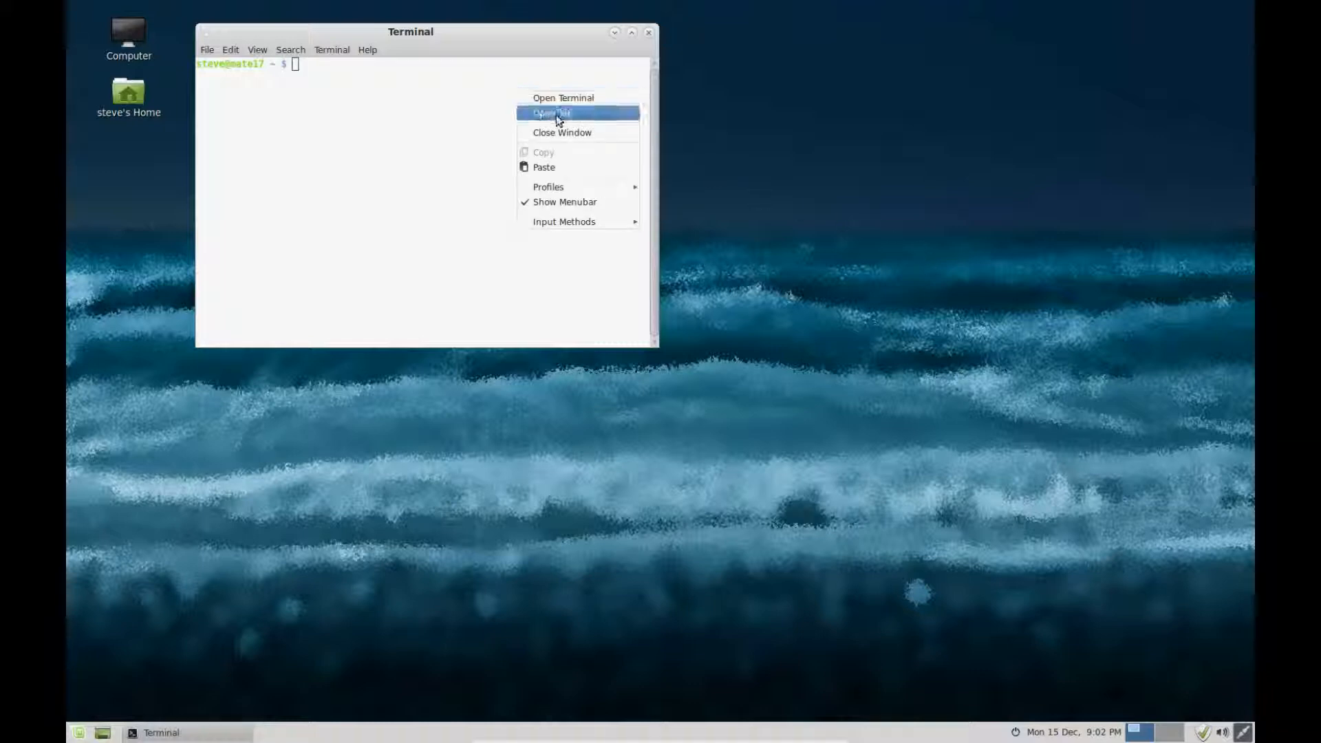
click(551, 167)
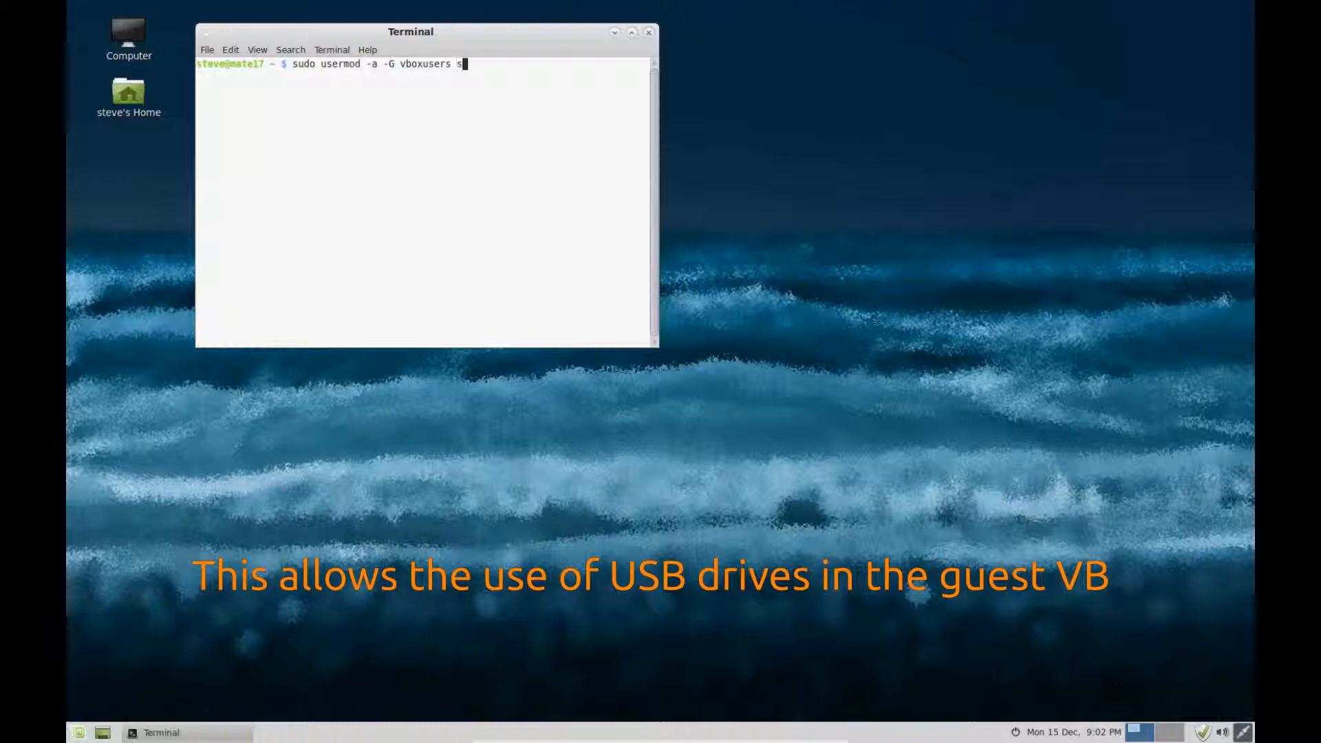
key(Return)
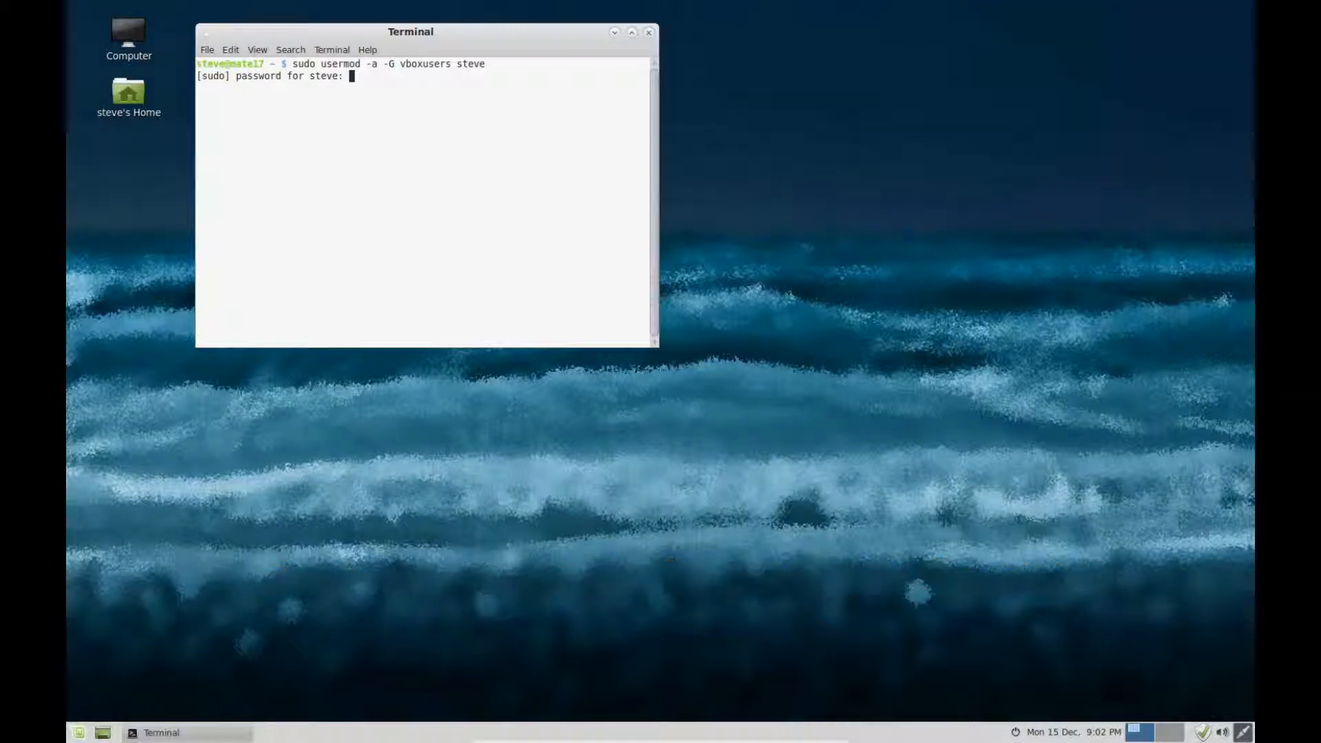
key(Return)
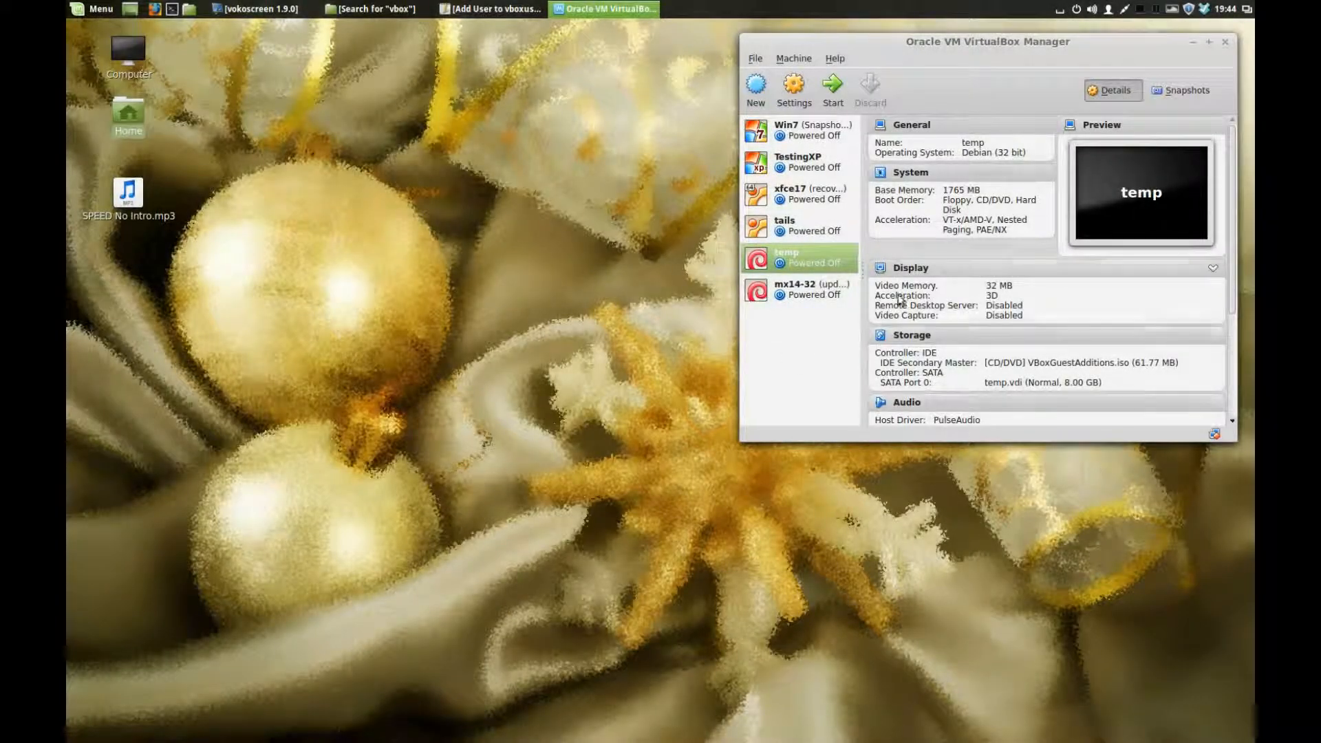
Step: Open the temp machine's settings and review the General Advanced and Description tabs
click(799, 89)
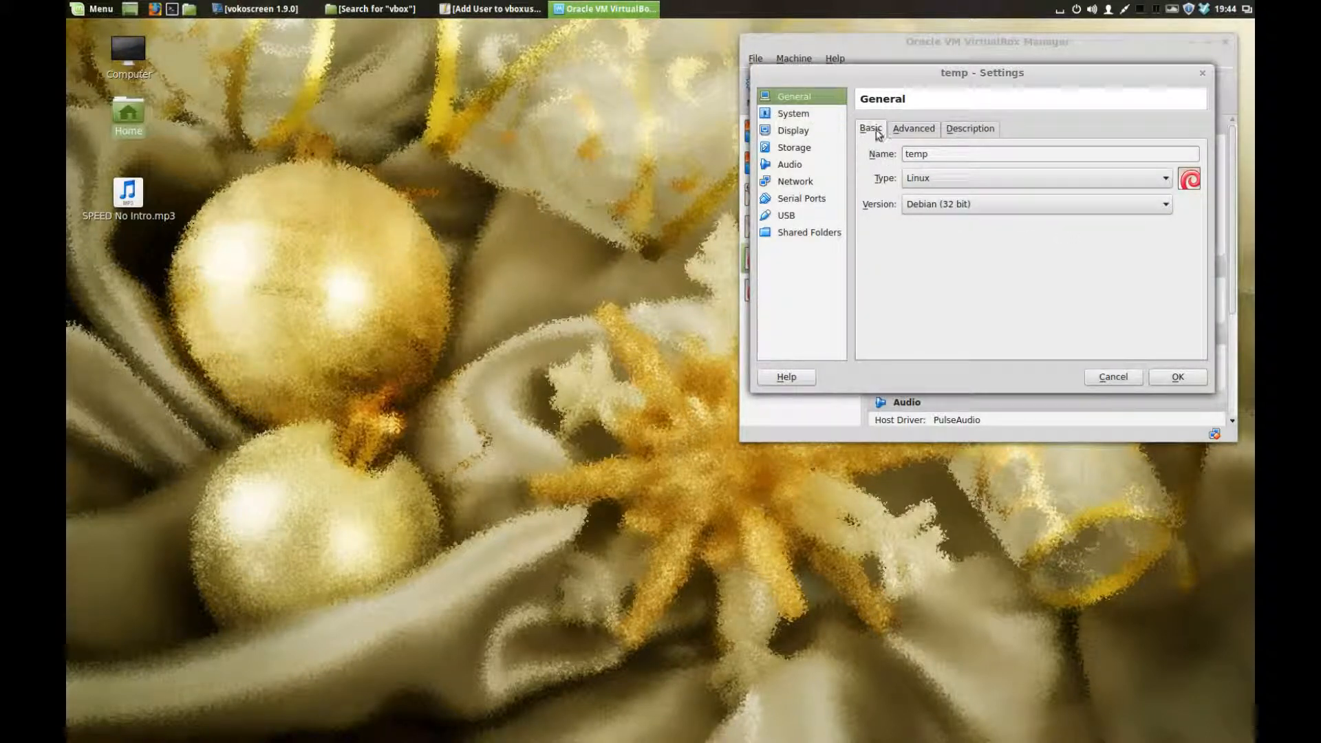
click(914, 131)
click(957, 135)
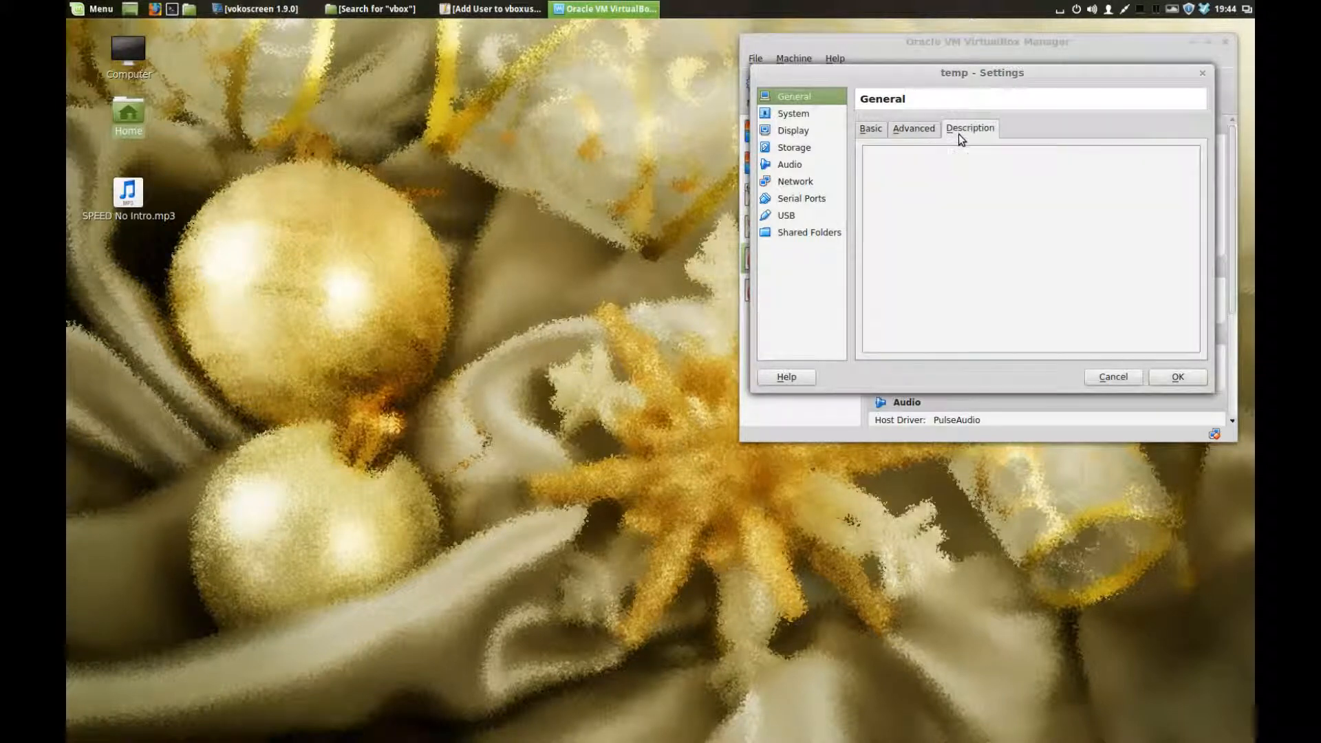
Step: Browse the System Motherboard, Processor and Acceleration tabs, keeping 1 processor, then go to Display
click(805, 117)
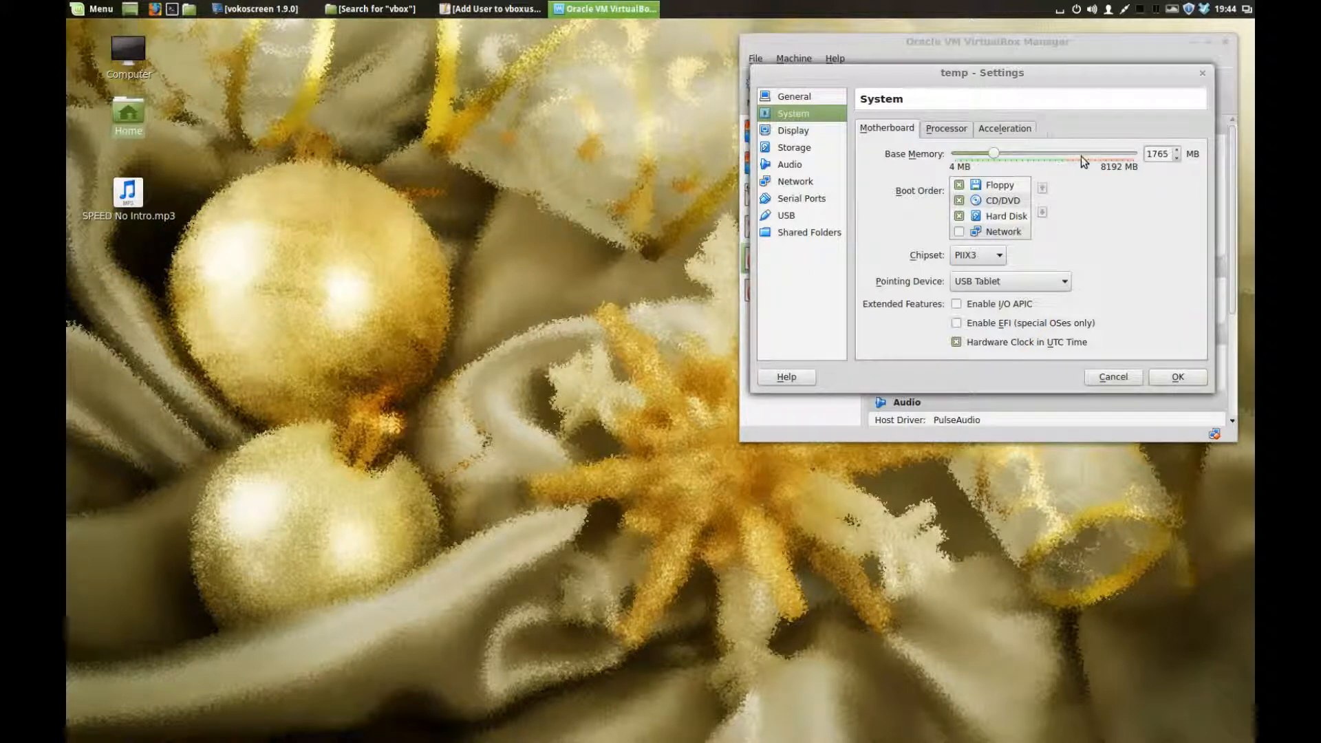
click(946, 128)
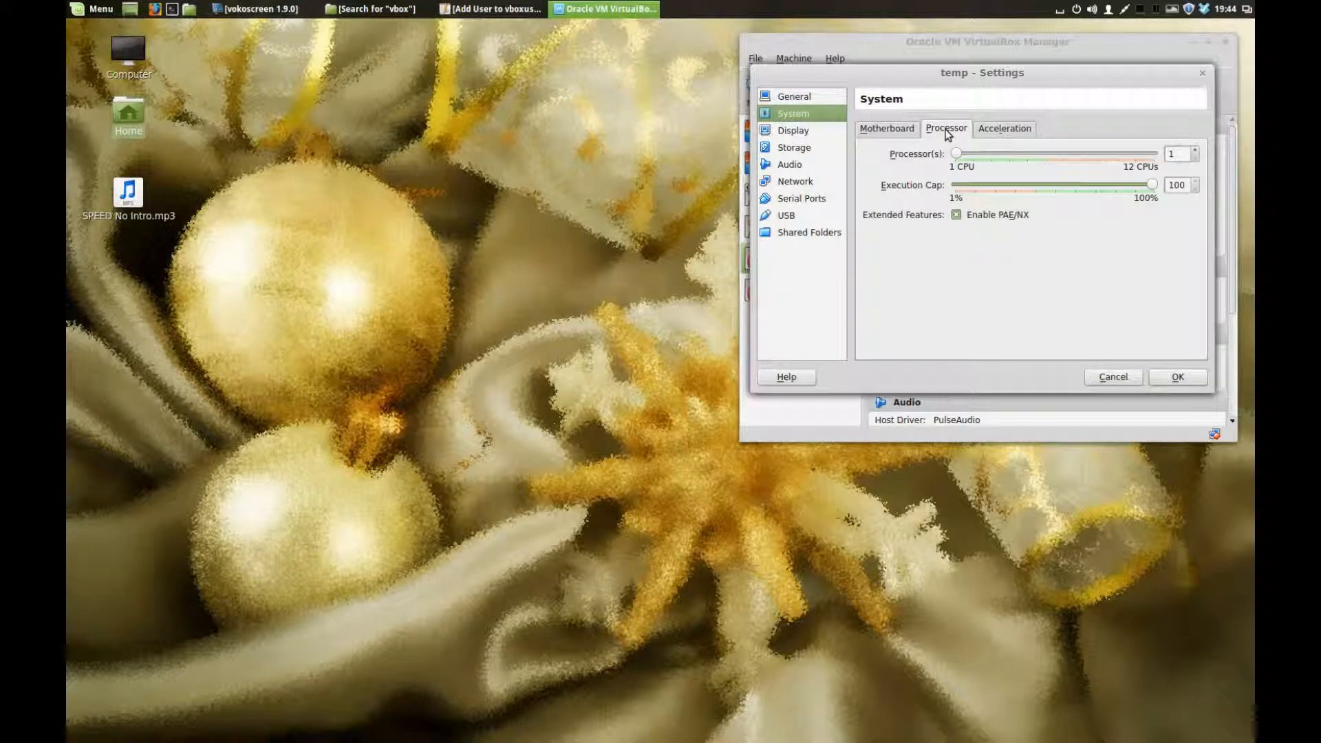
click(1196, 150)
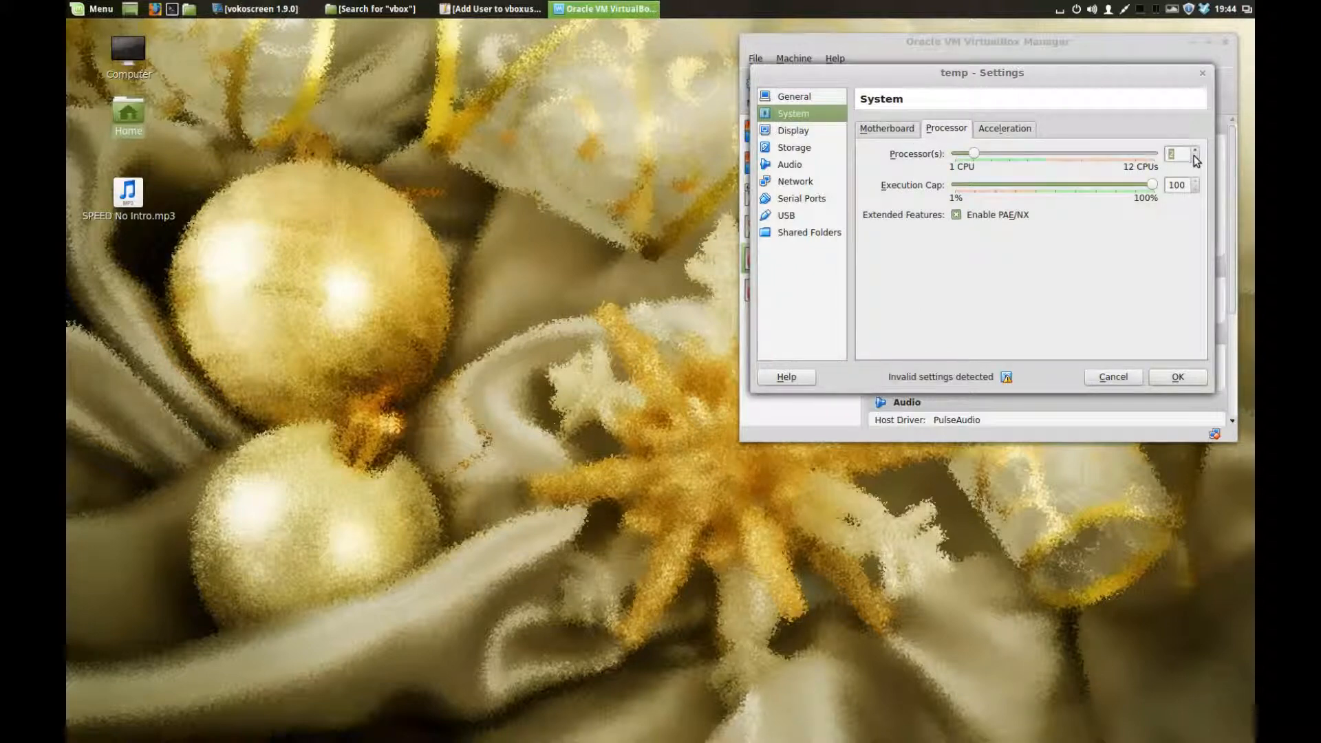
click(1197, 159)
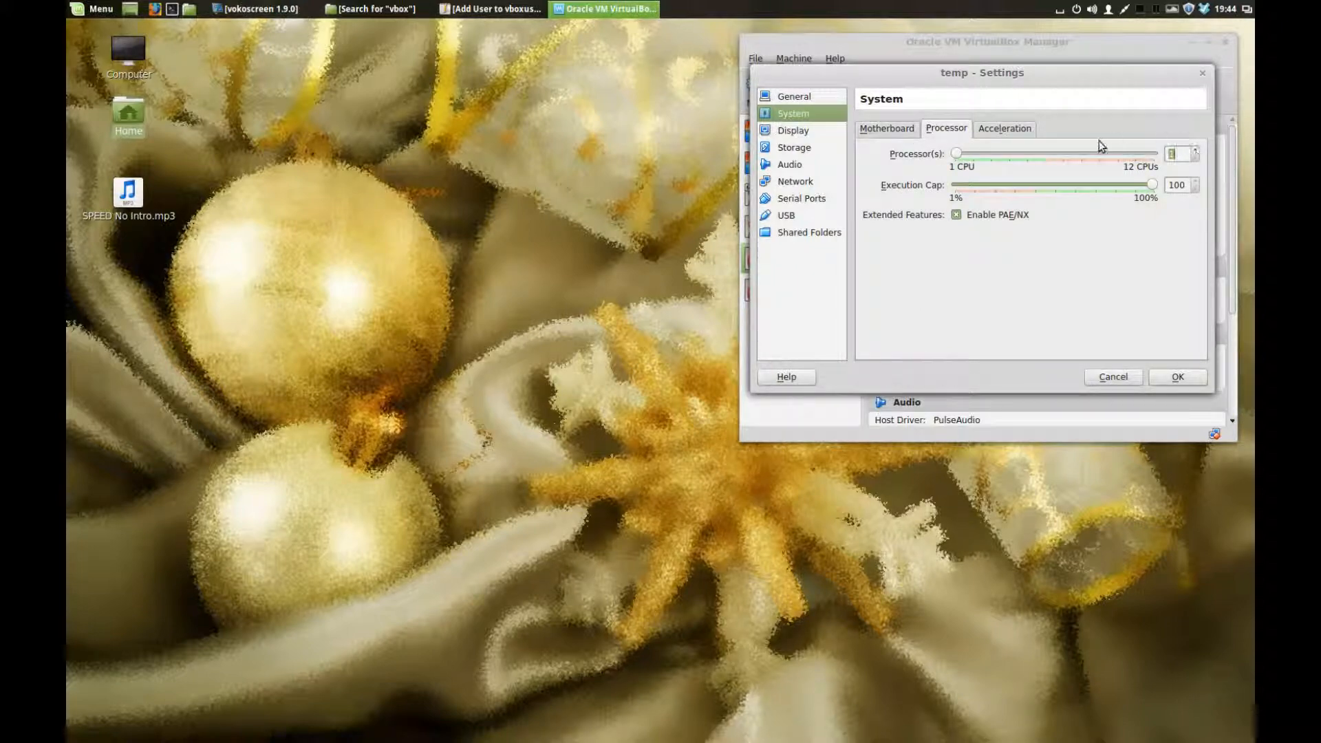
click(1003, 129)
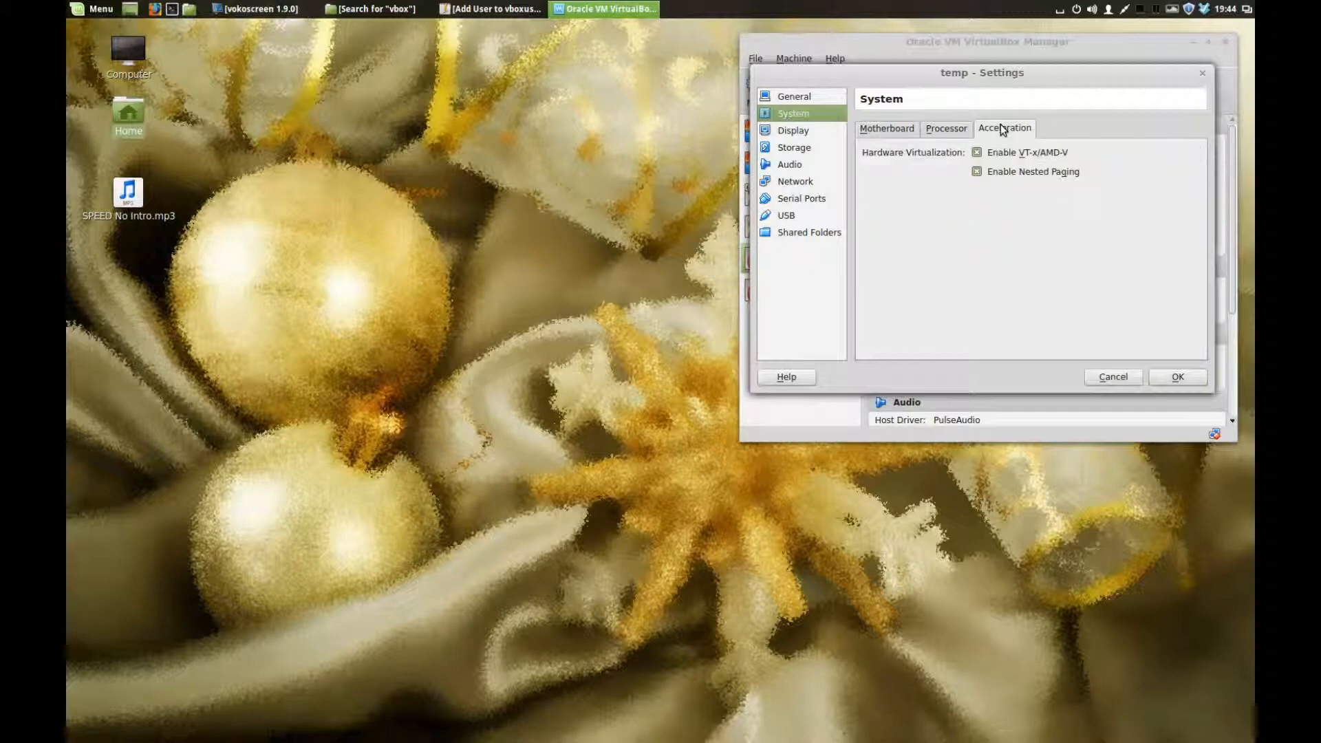
click(891, 128)
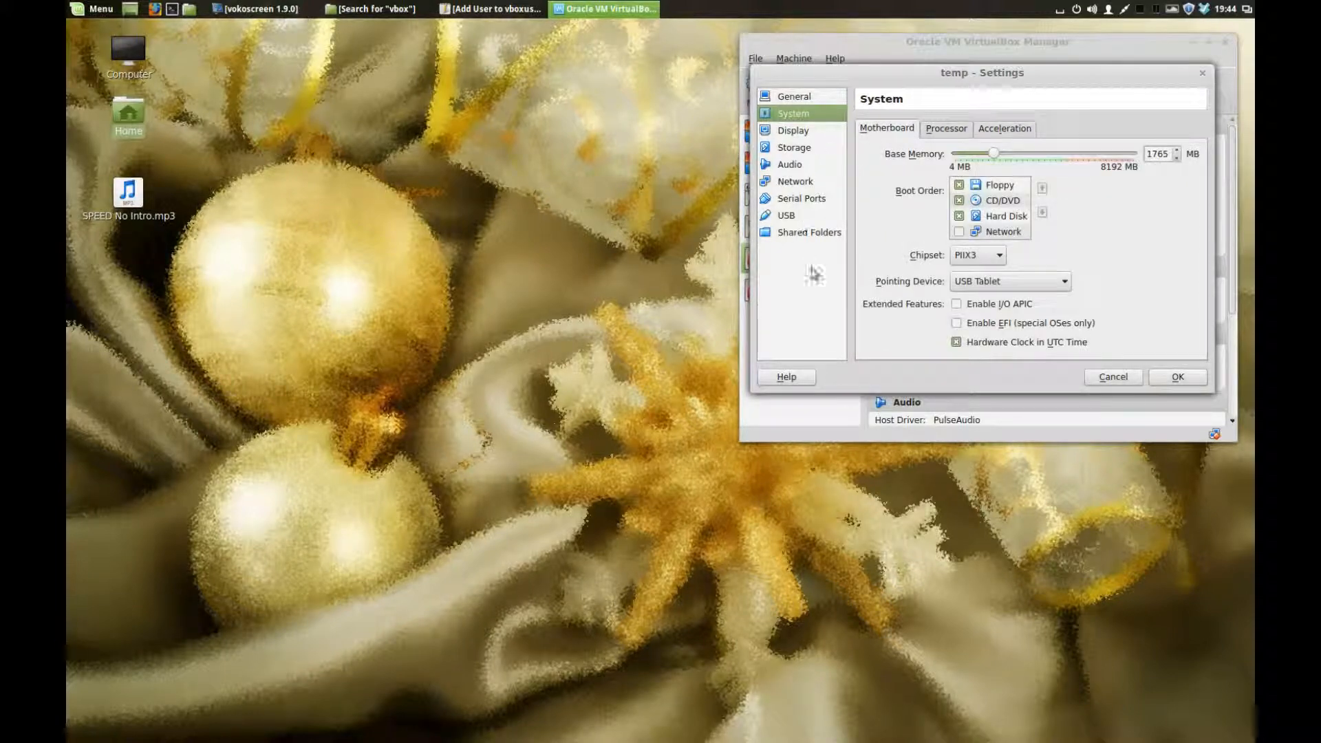
click(804, 132)
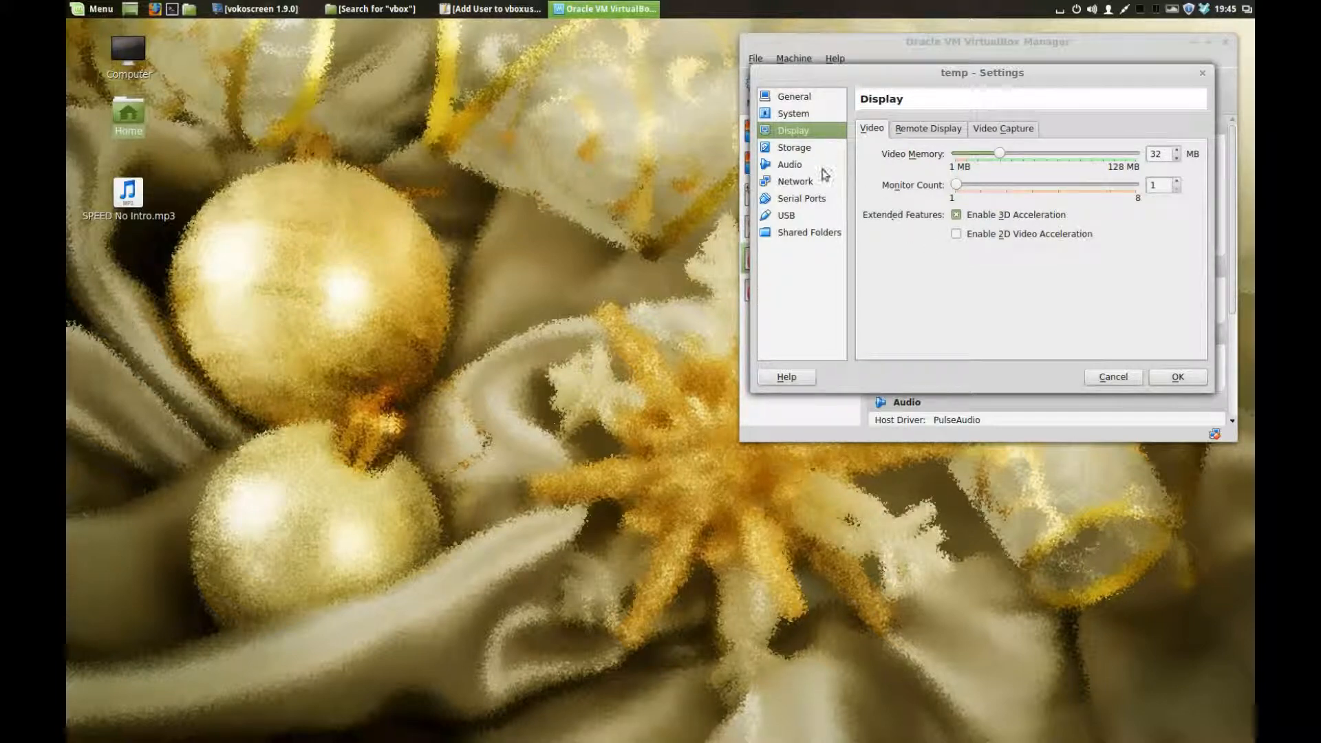
Step: In Storage, remove the VBoxGuestAdditions.iso disc from the temp machine
click(795, 147)
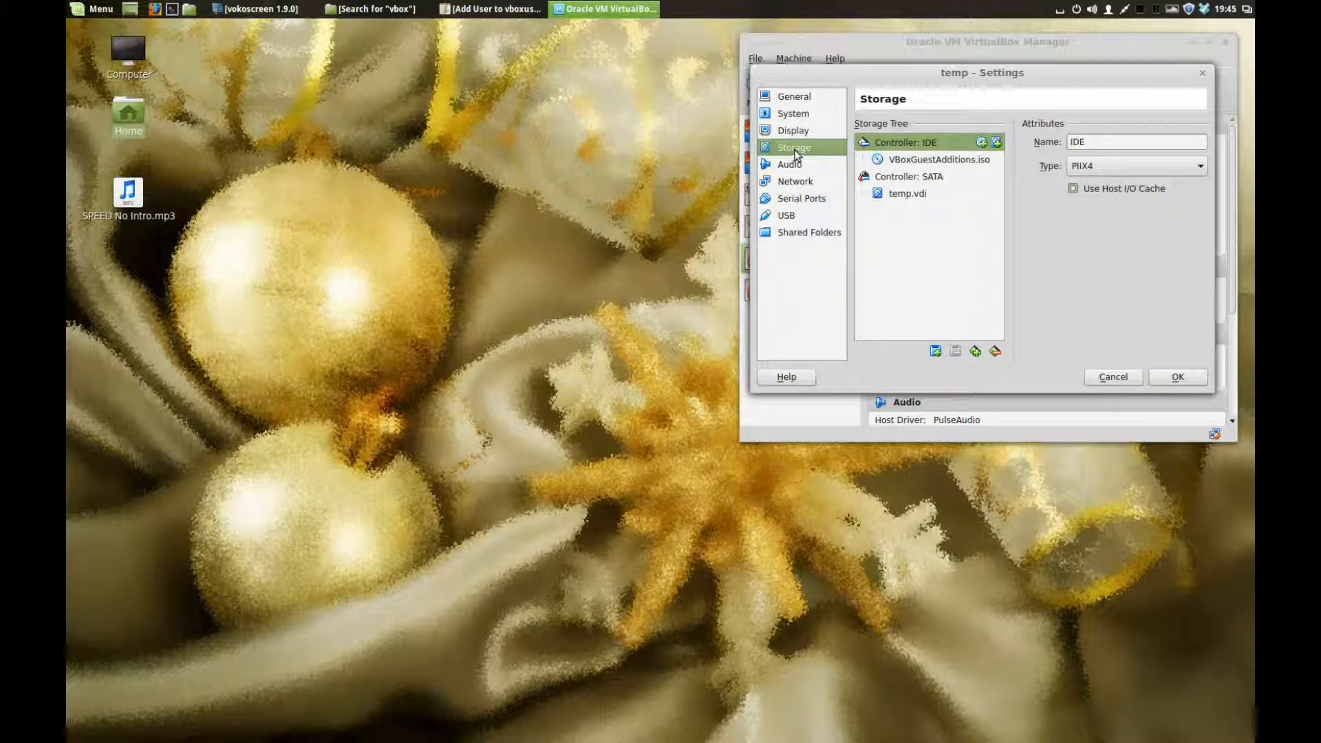
click(971, 160)
right_click(971, 160)
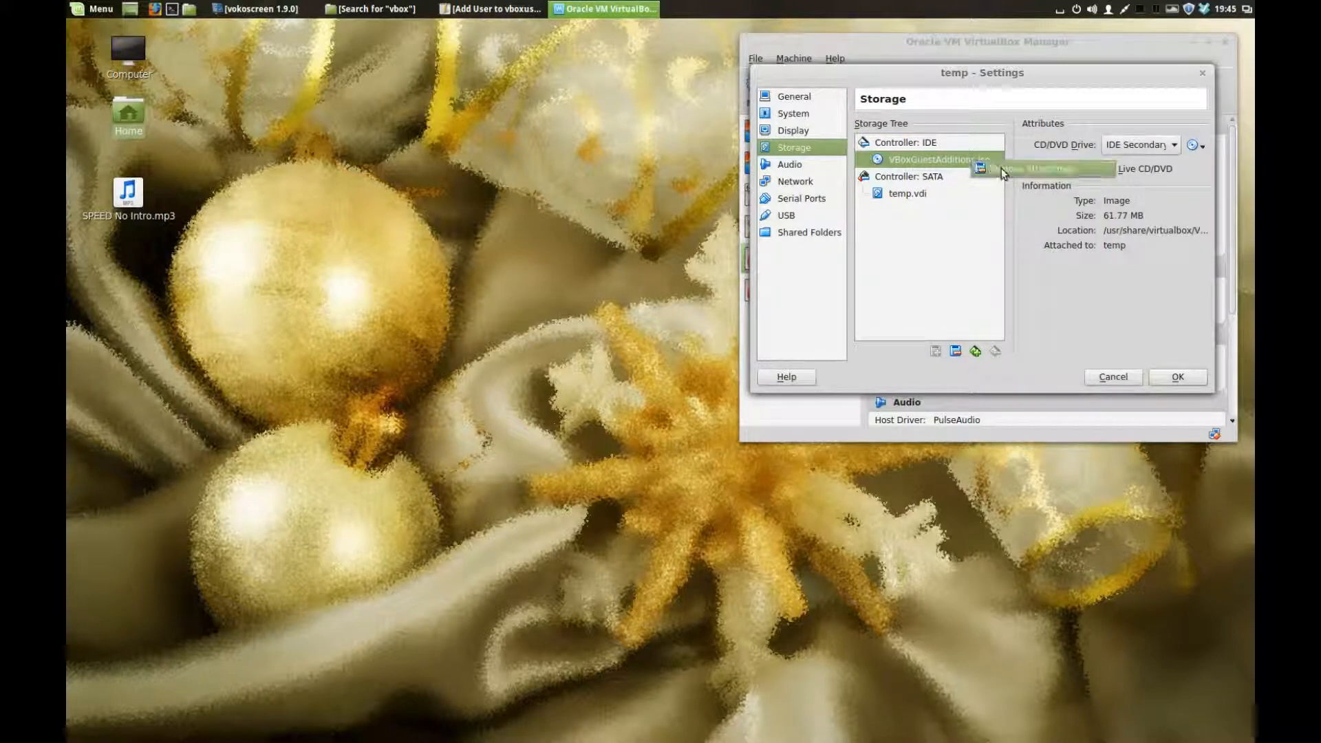
click(1003, 168)
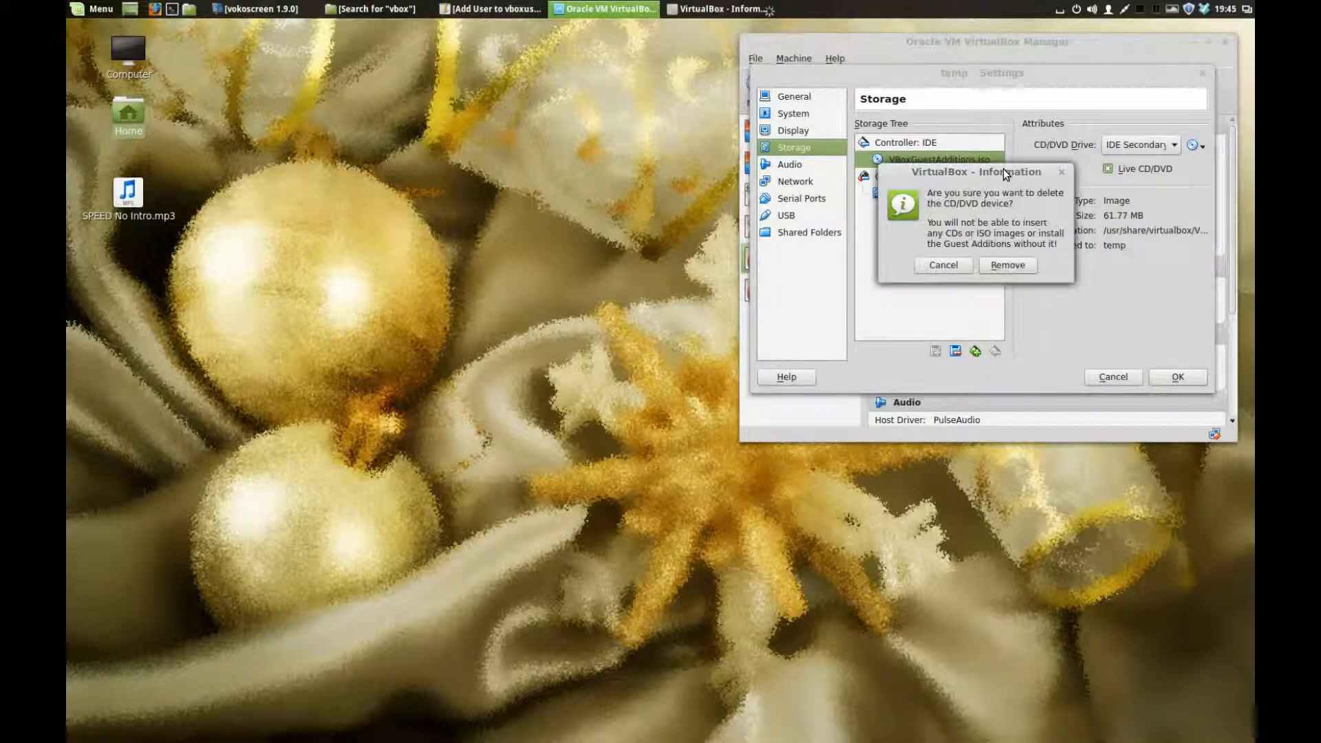
click(997, 270)
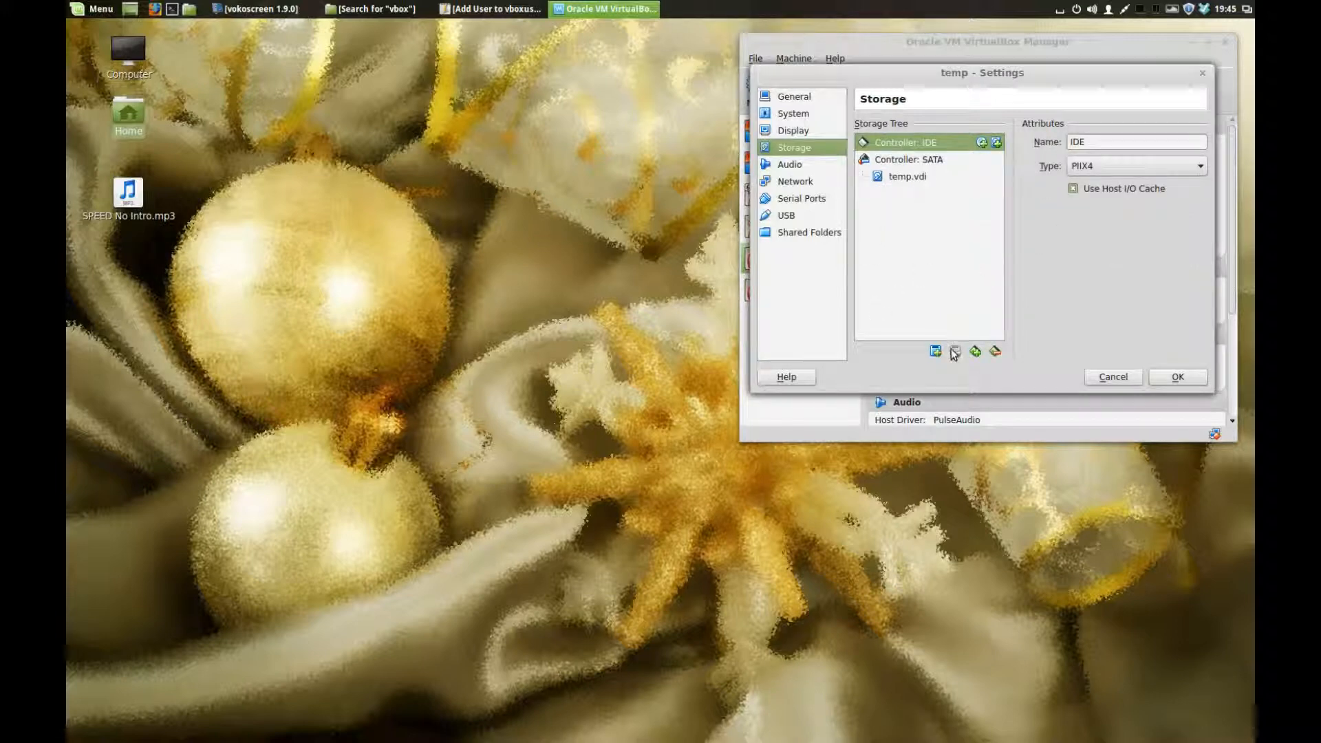
Step: Add a CD/DVD drive on Controller: IDE holding MX-14.3-pae.iso, marked as Live CD/DVD
click(982, 142)
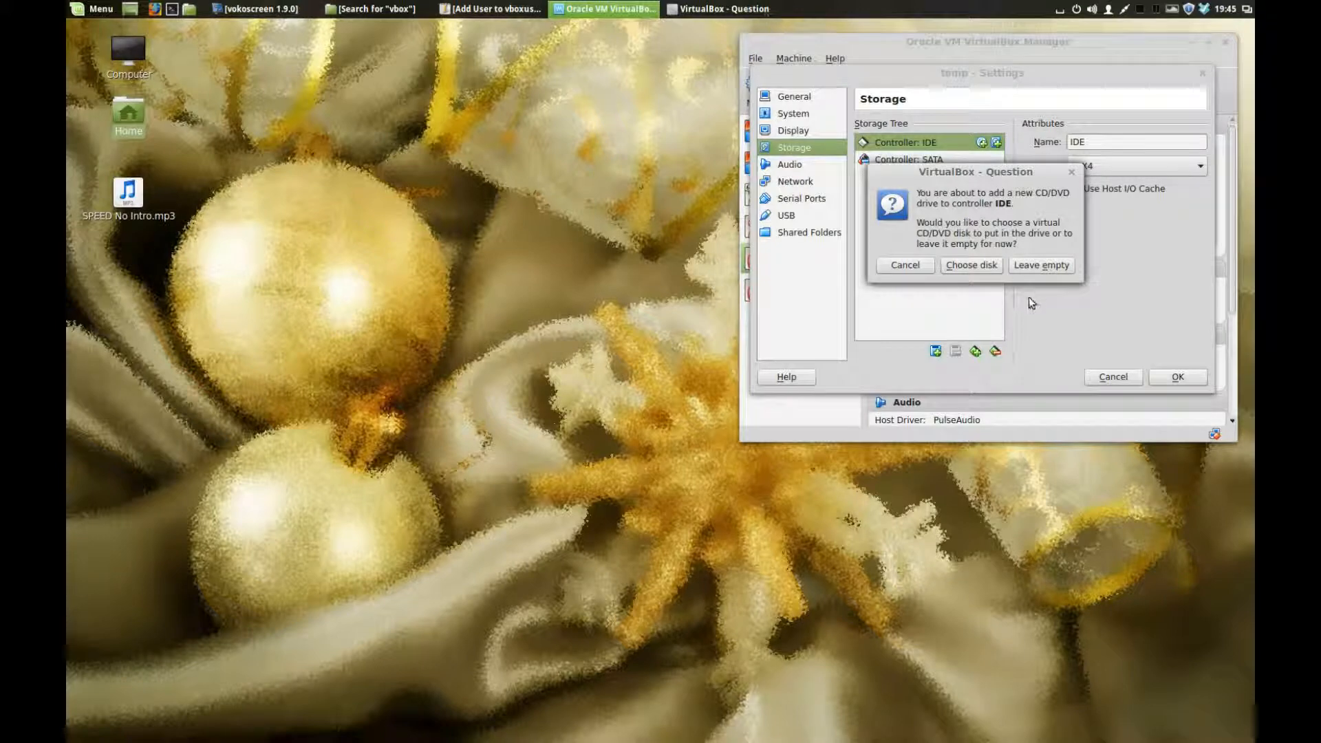
click(980, 266)
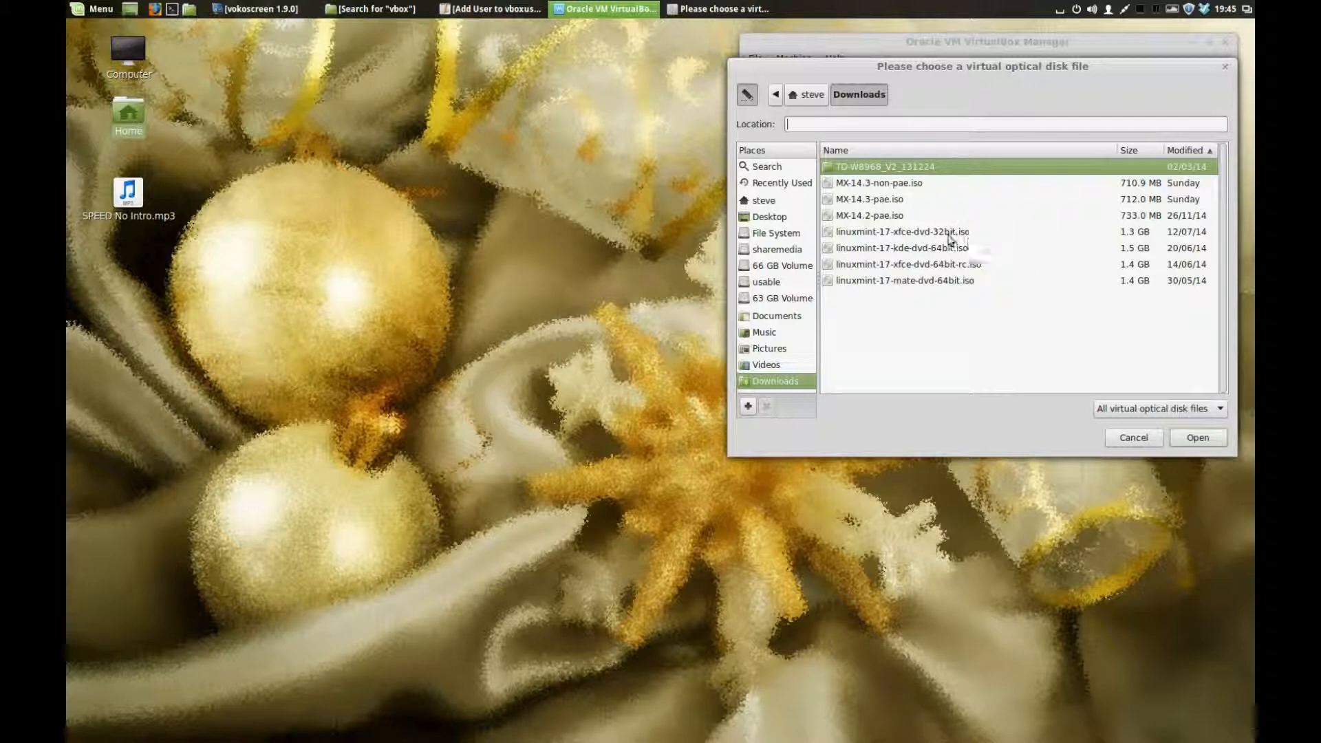
click(896, 201)
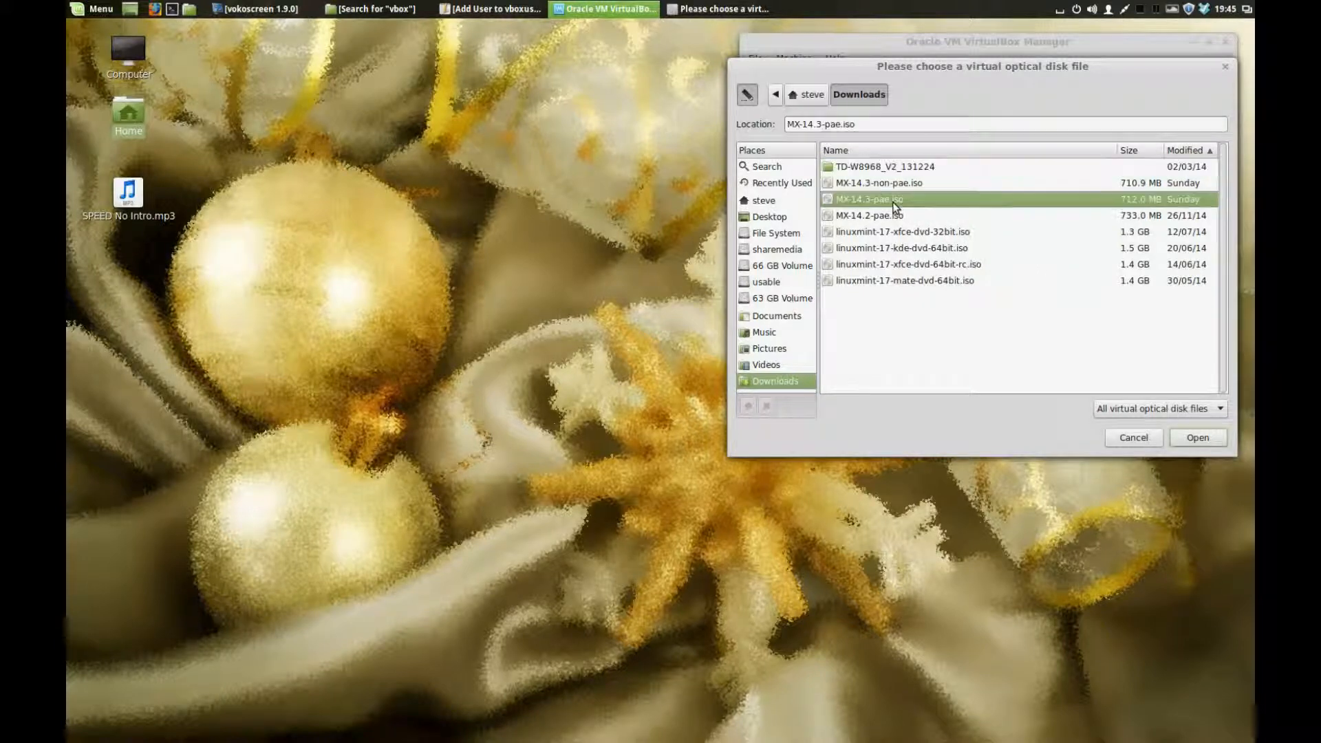
click(1183, 436)
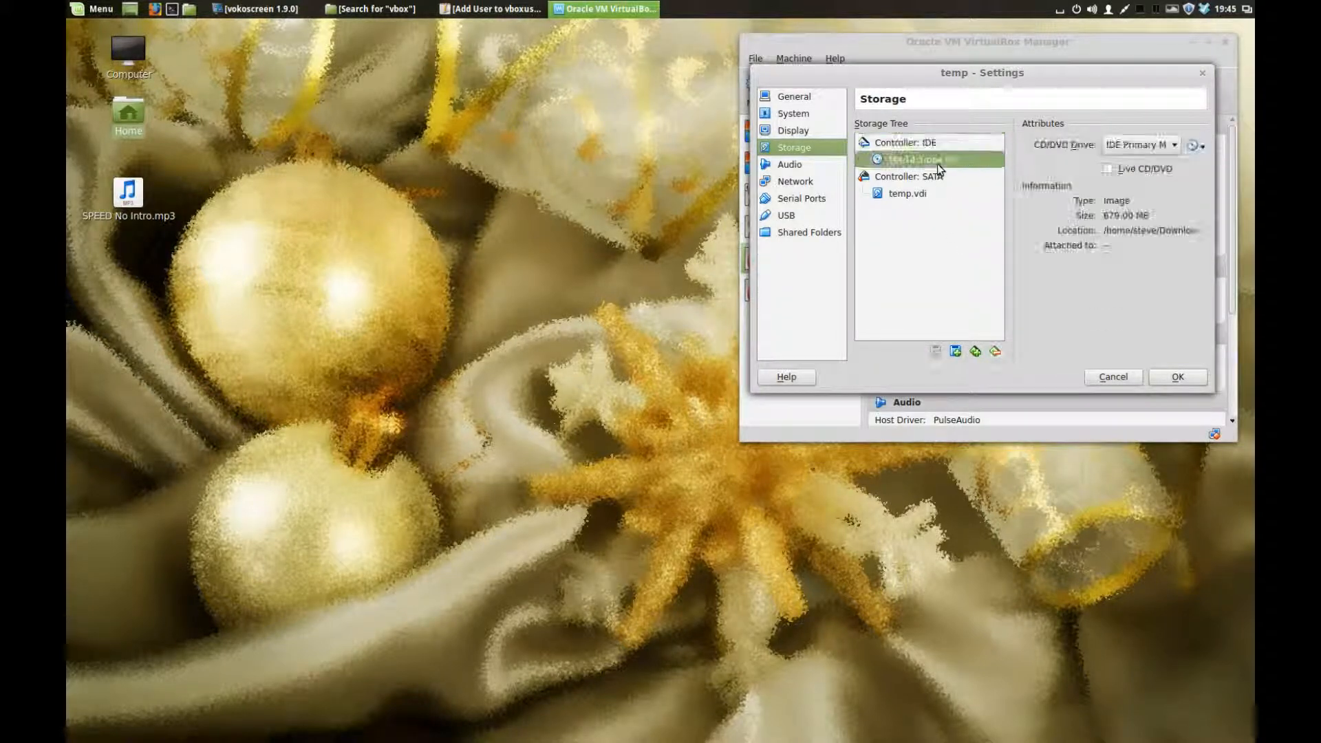
click(1107, 170)
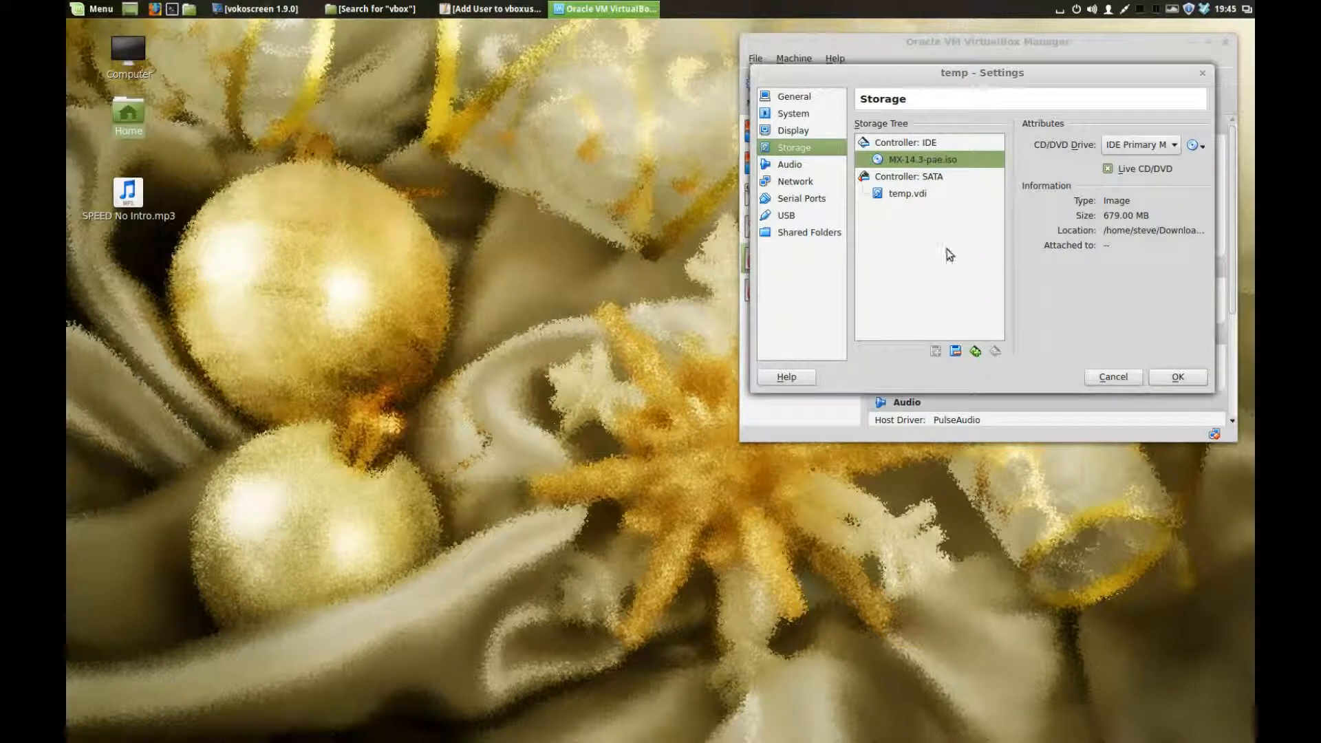
Step: Review temp's Audio, Network, Serial Ports, USB and Shared Folders settings, keeping Bridged Adapter, and save
click(797, 169)
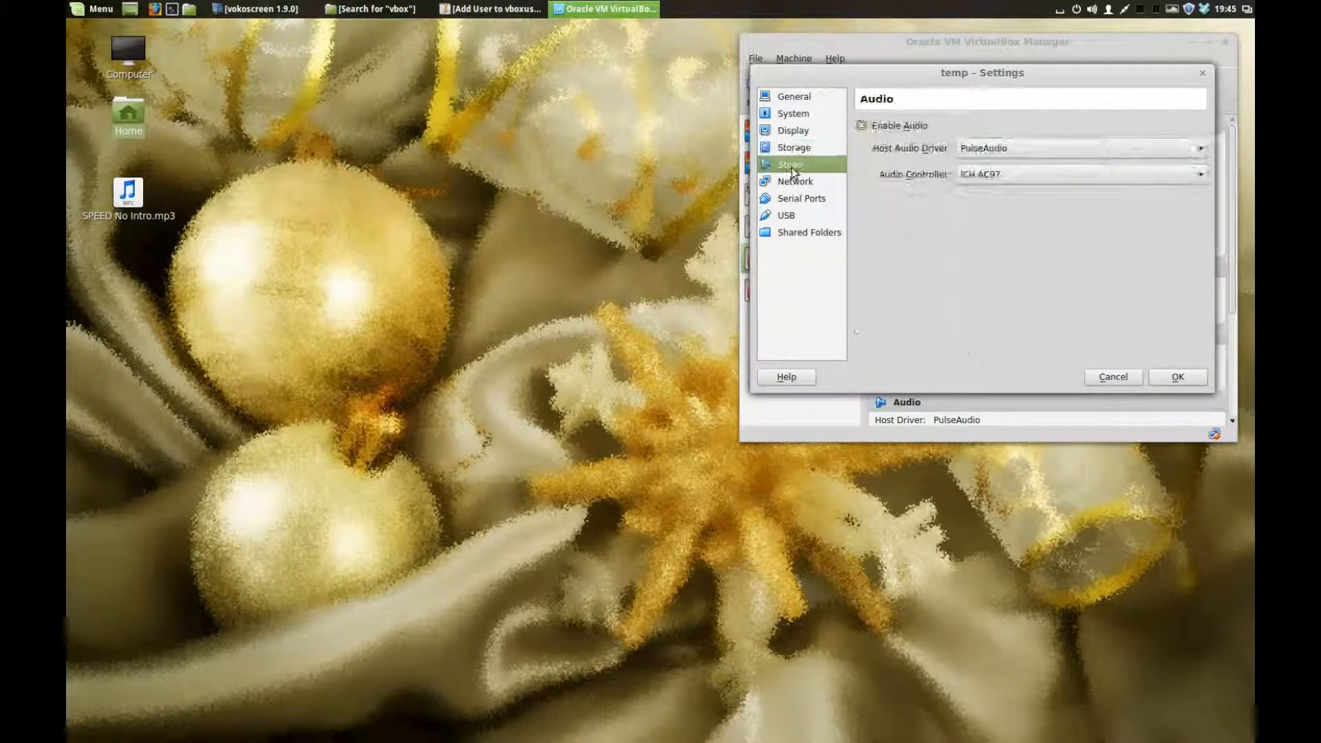
click(798, 183)
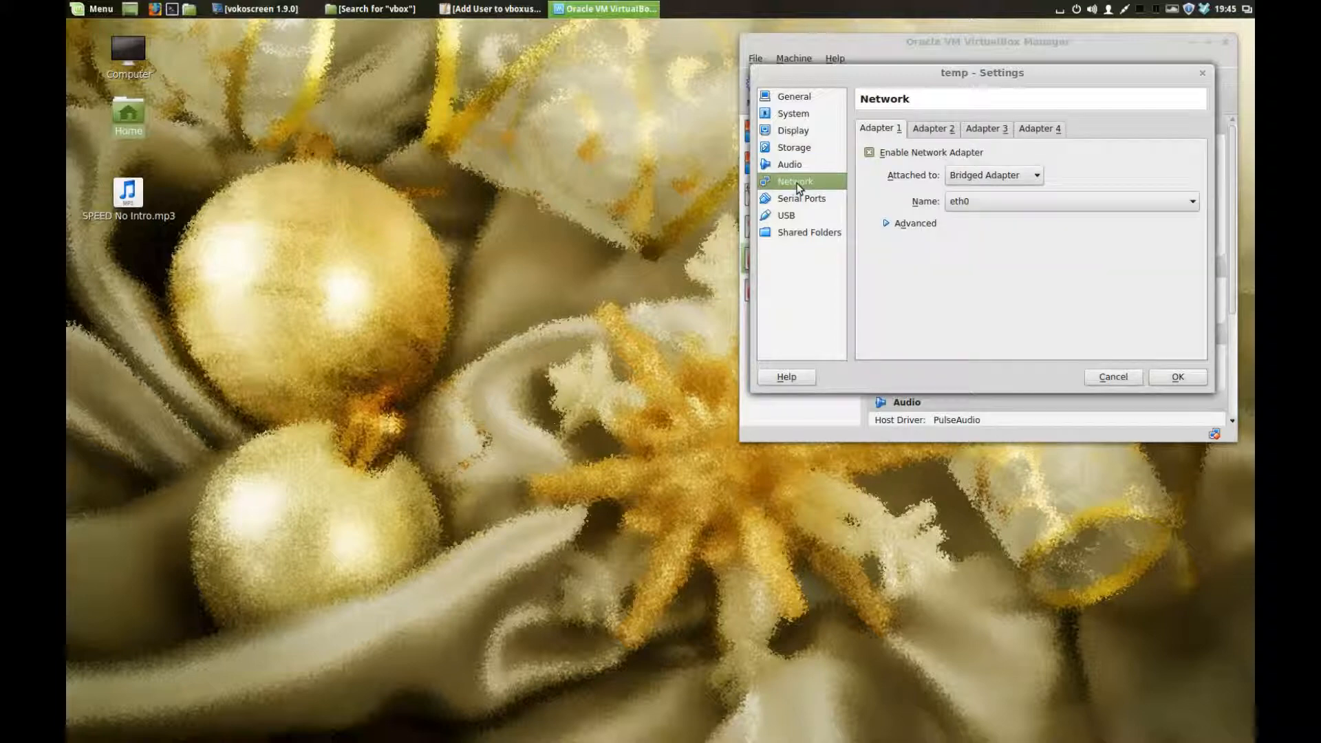
click(1037, 177)
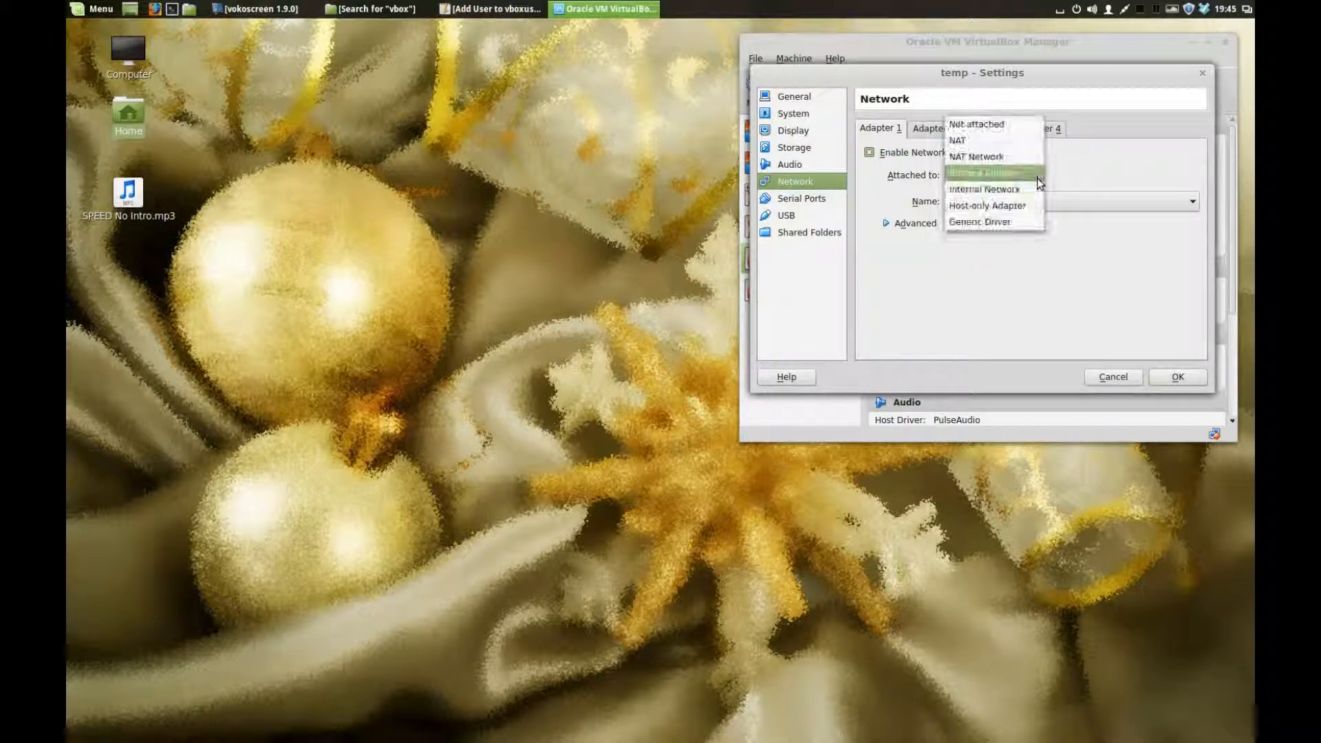
click(1038, 176)
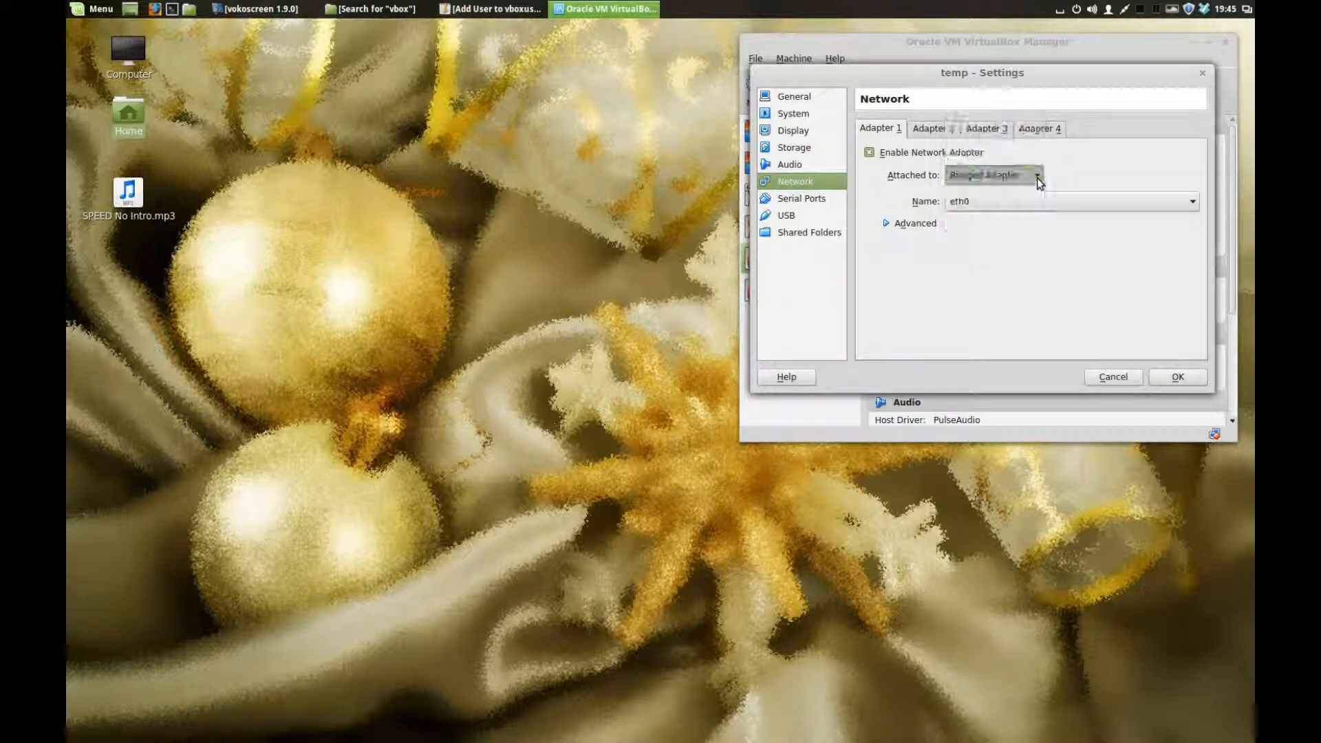
click(779, 200)
click(785, 215)
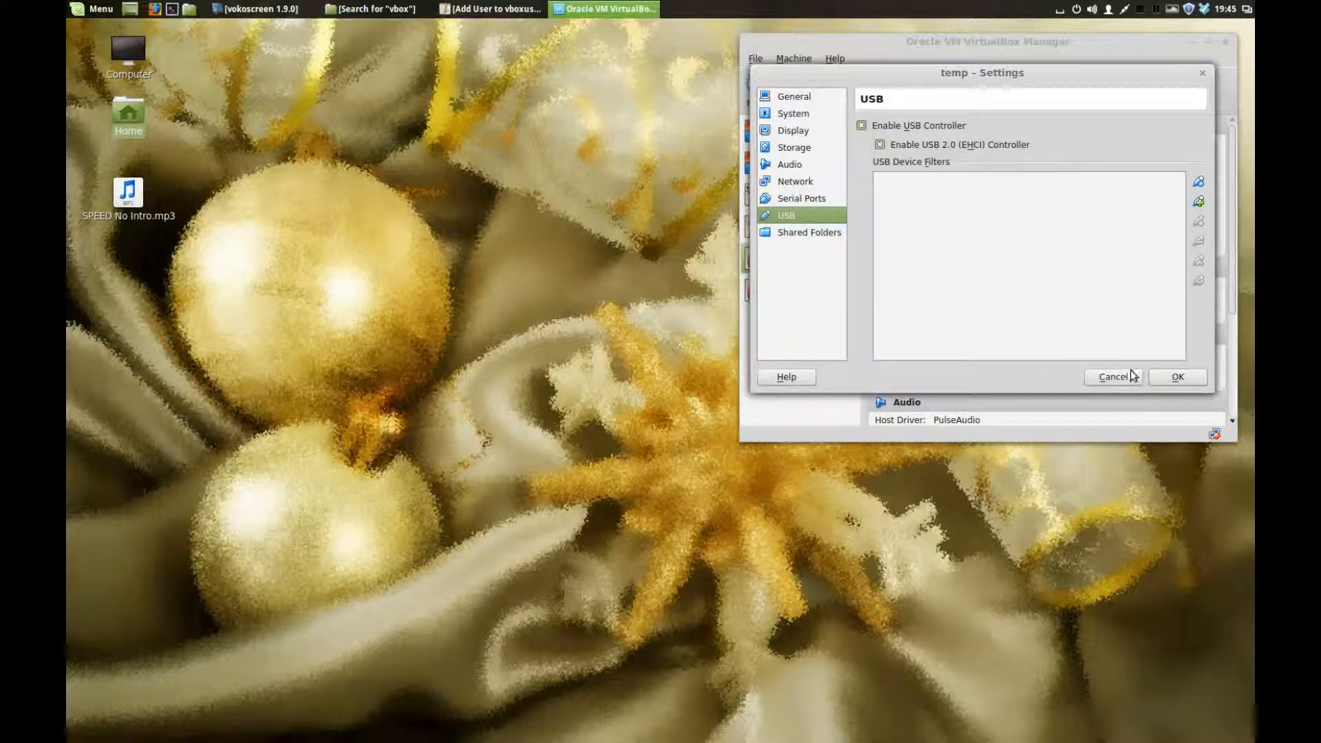
click(818, 234)
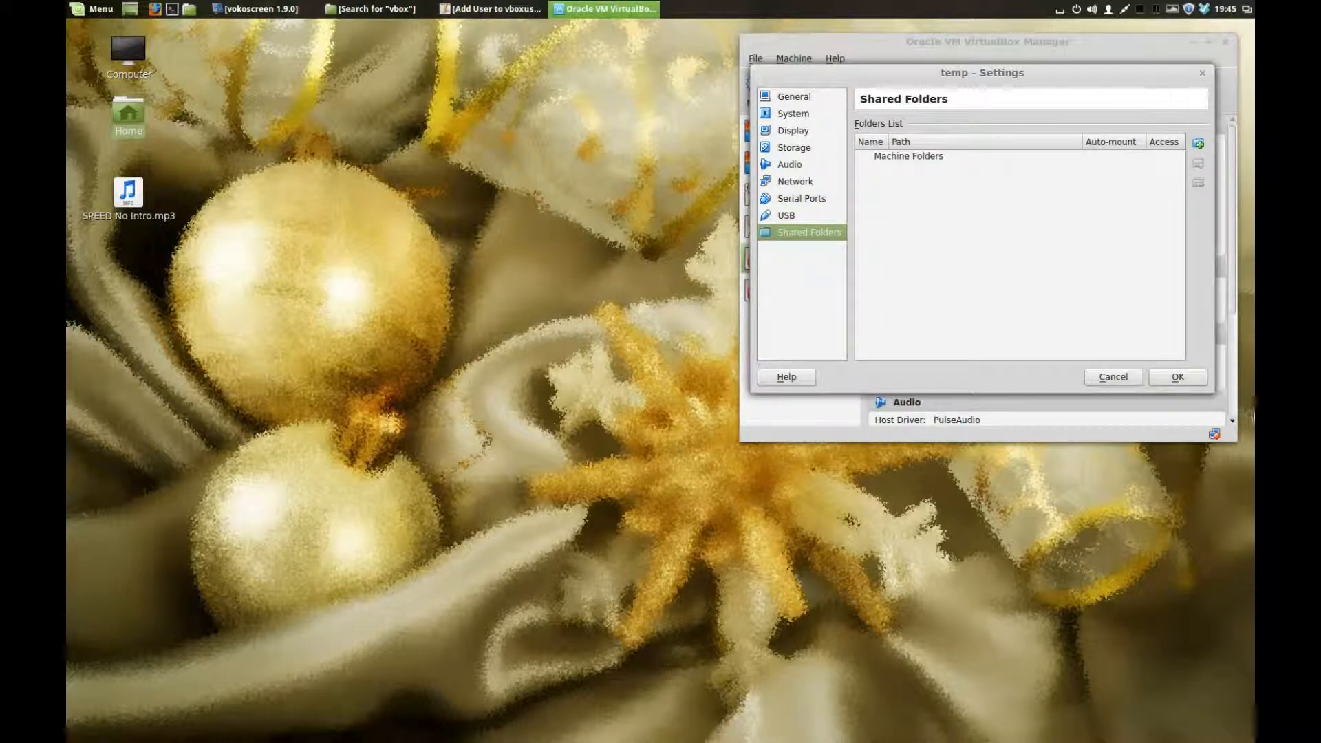
click(1178, 377)
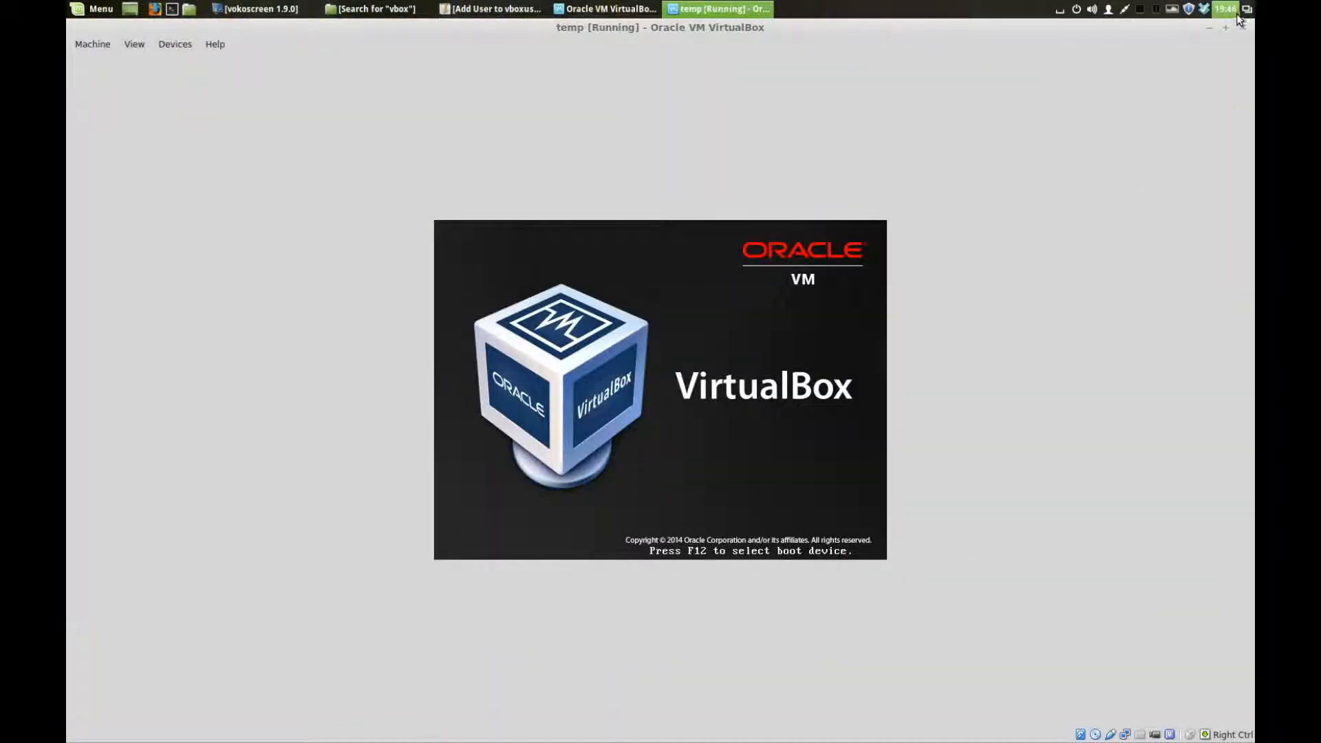
Step: Restore the running mate17.1 VM window from maximized to a normal-sized window
click(1225, 29)
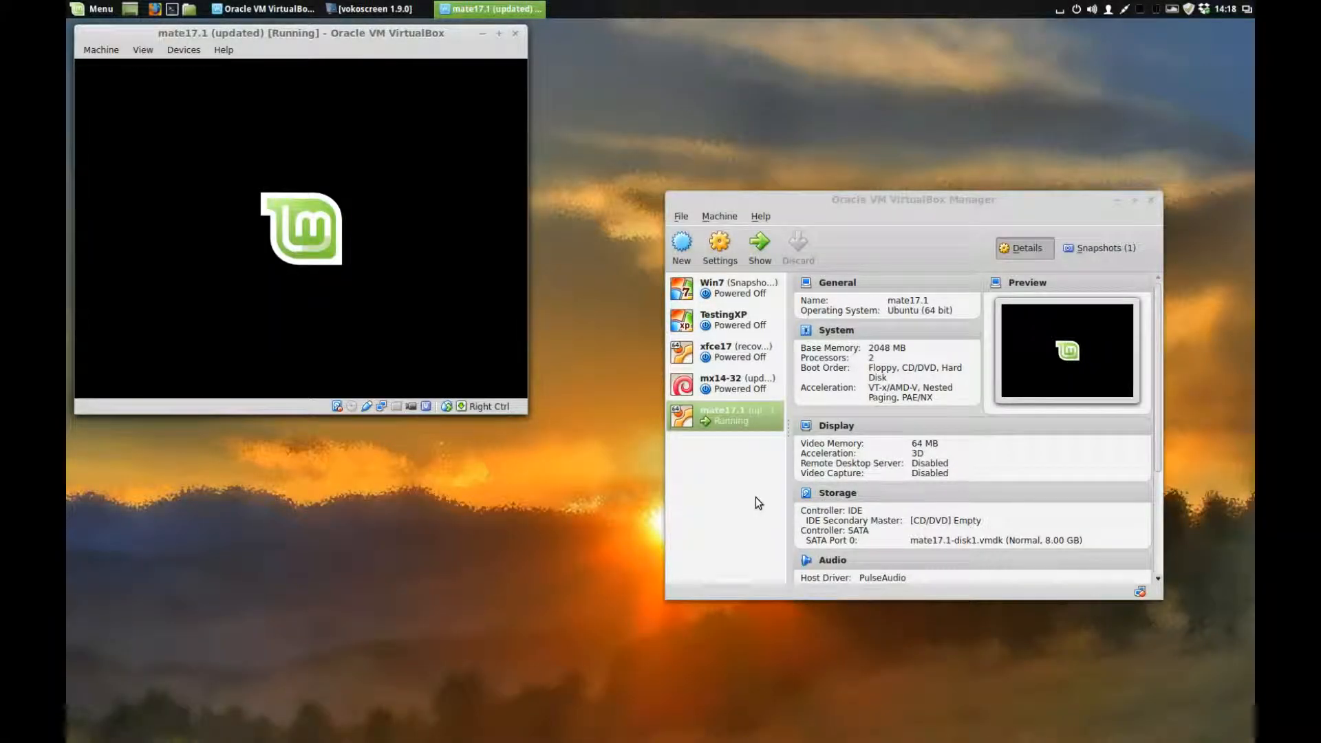
Step: Move the VM window to the right, close the host file manager, and select the 4.0 GB Volume
drag(300, 28, 940, 104)
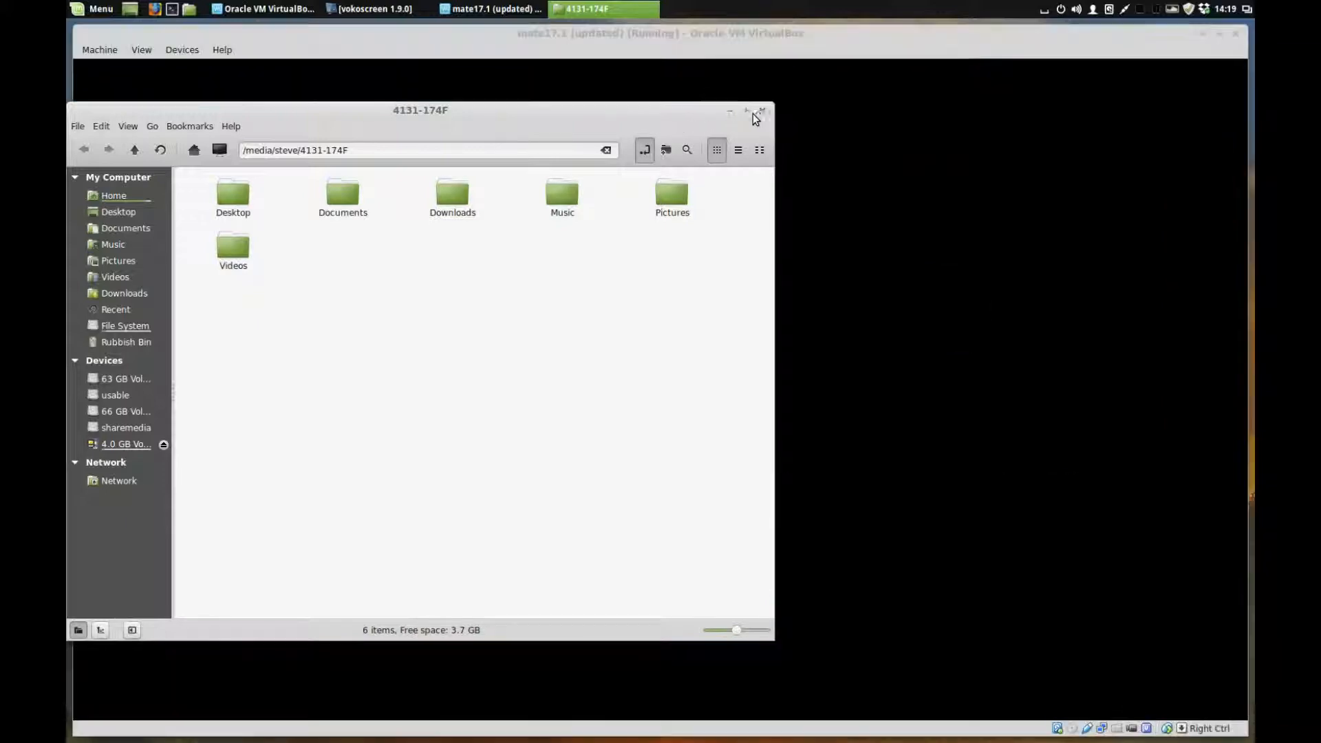
click(763, 112)
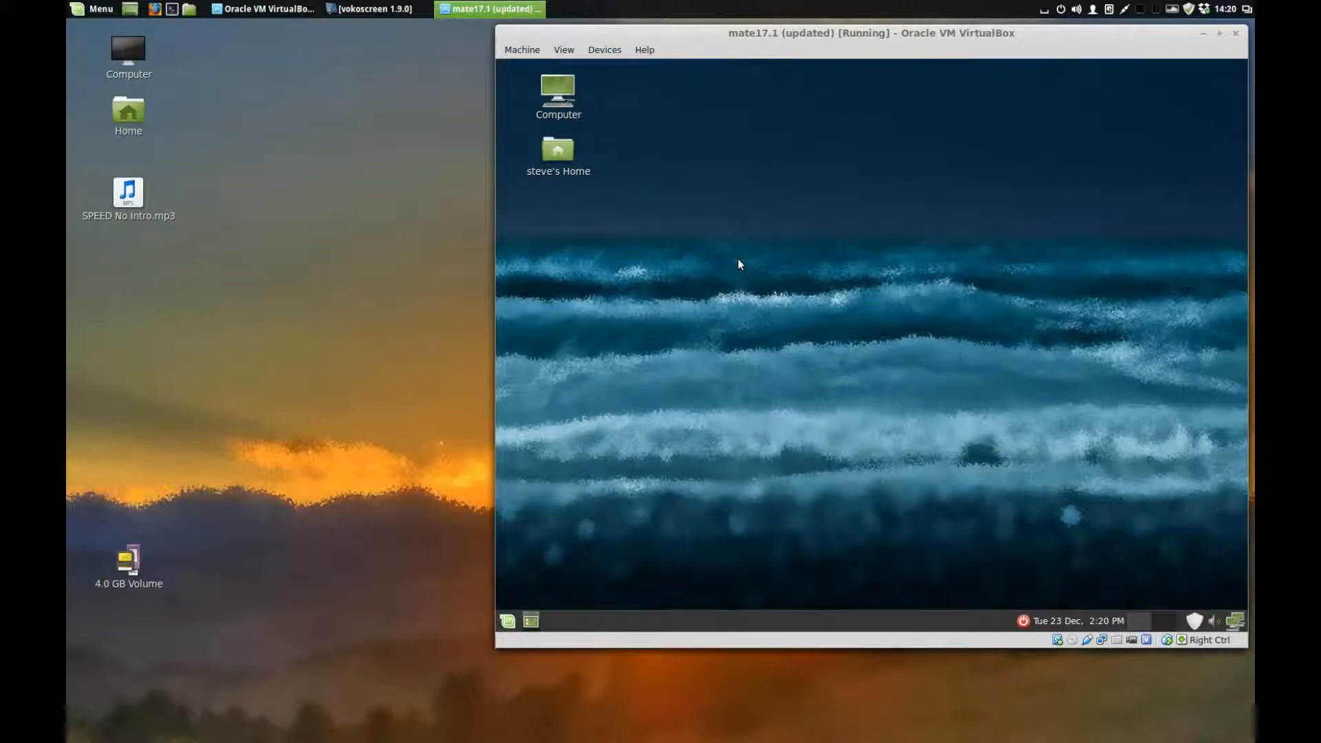
click(117, 565)
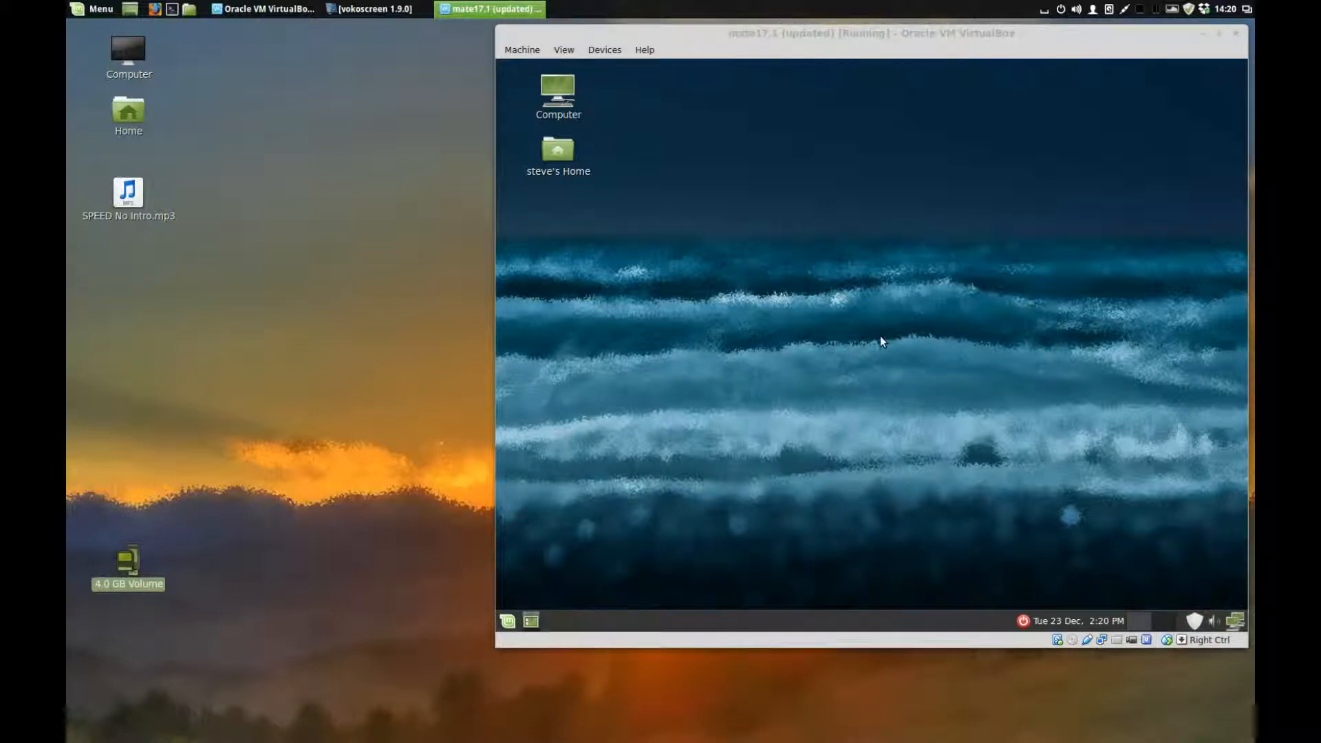
click(610, 53)
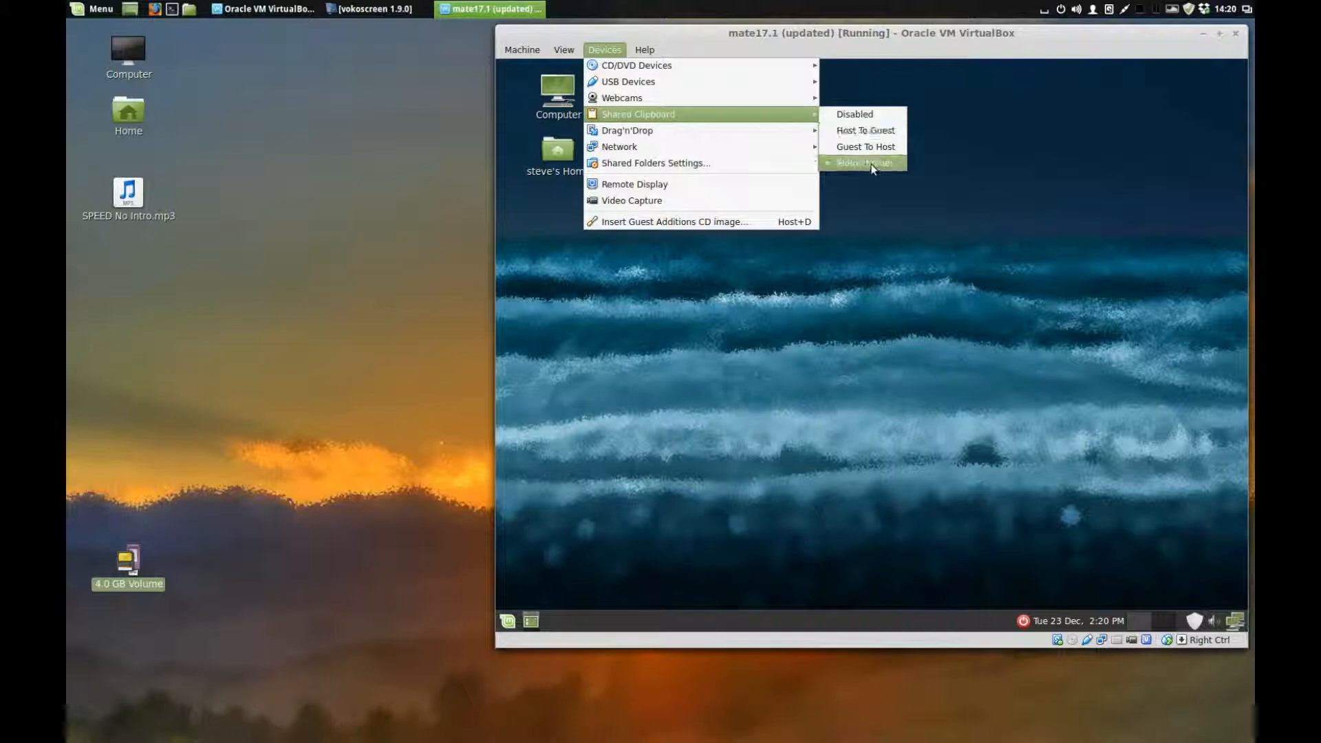
Step: Pass the Kingston DataTraveler G3 [0110] drive to the guest via Devices > USB Devices
mouse_move(711, 139)
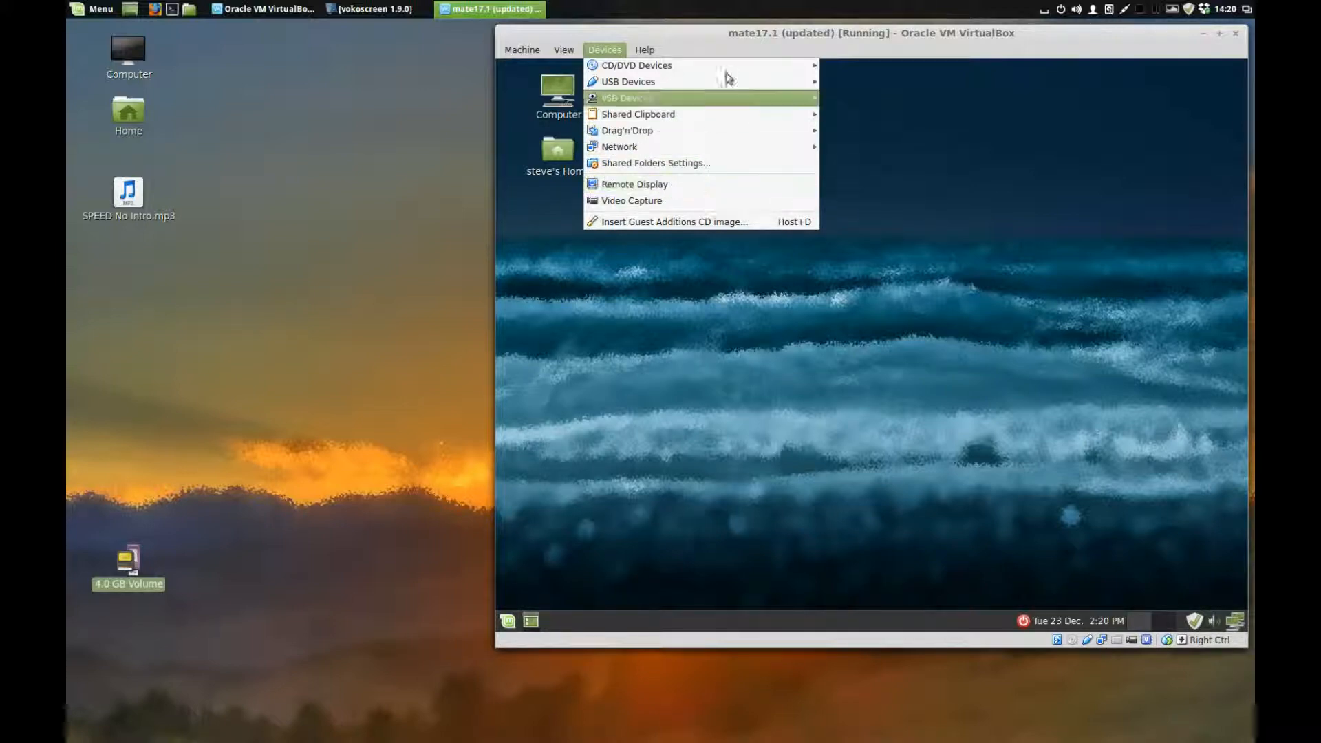
mouse_move(728, 65)
mouse_move(673, 81)
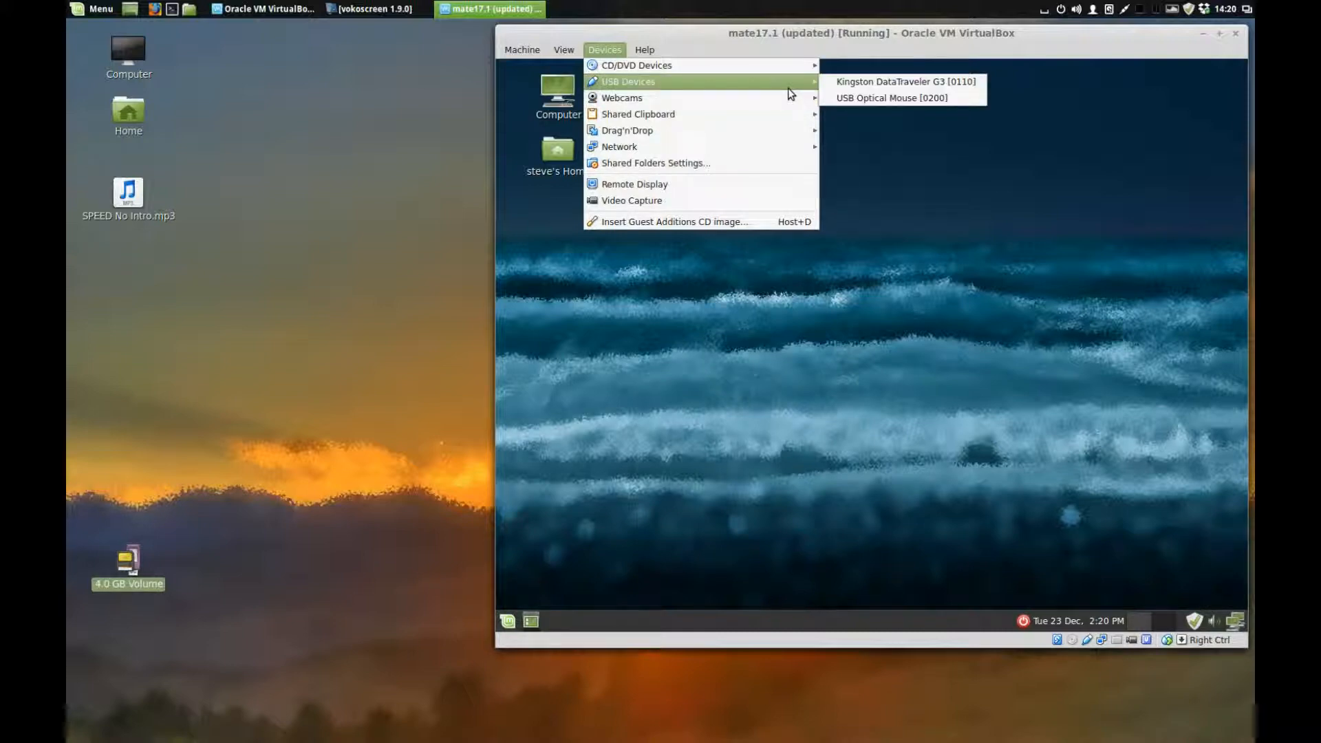
mouse_move(895, 88)
click(951, 80)
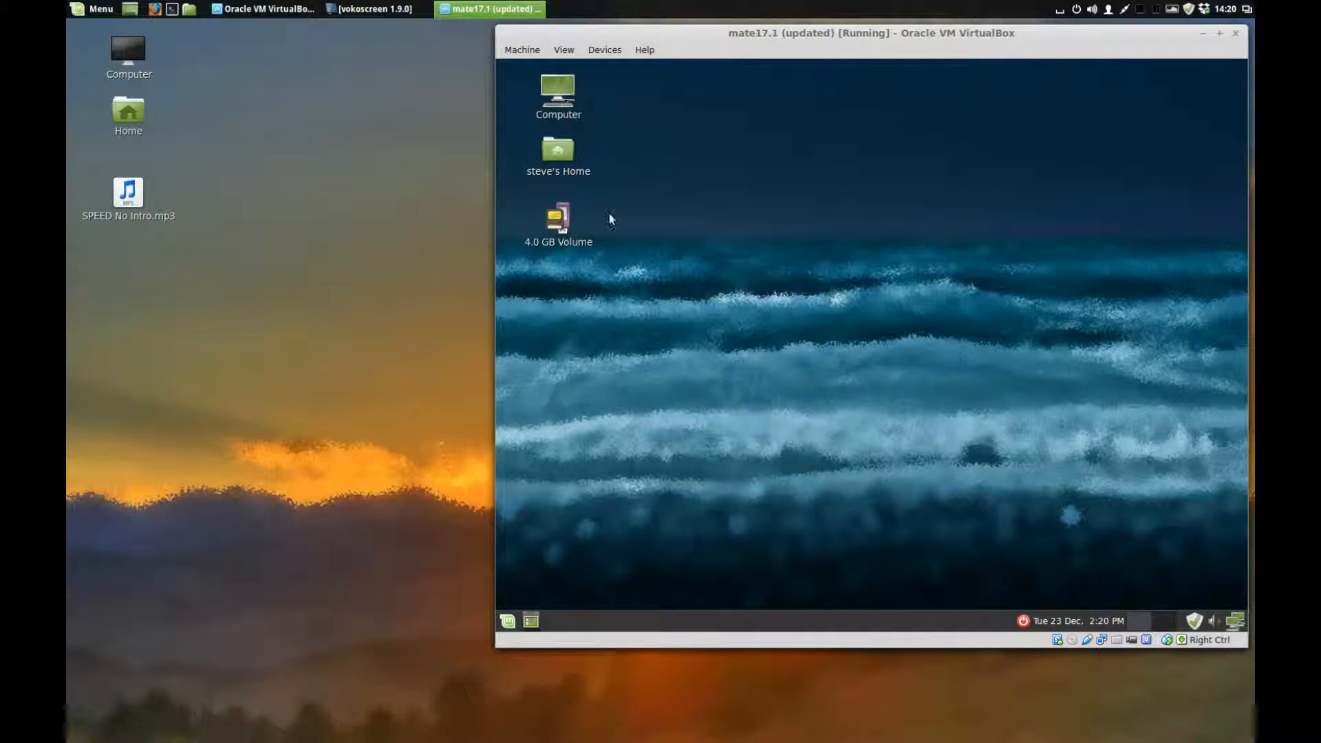
Step: Open the 4.0 GB Volume in the guest's file manager, then close it
double_click(567, 217)
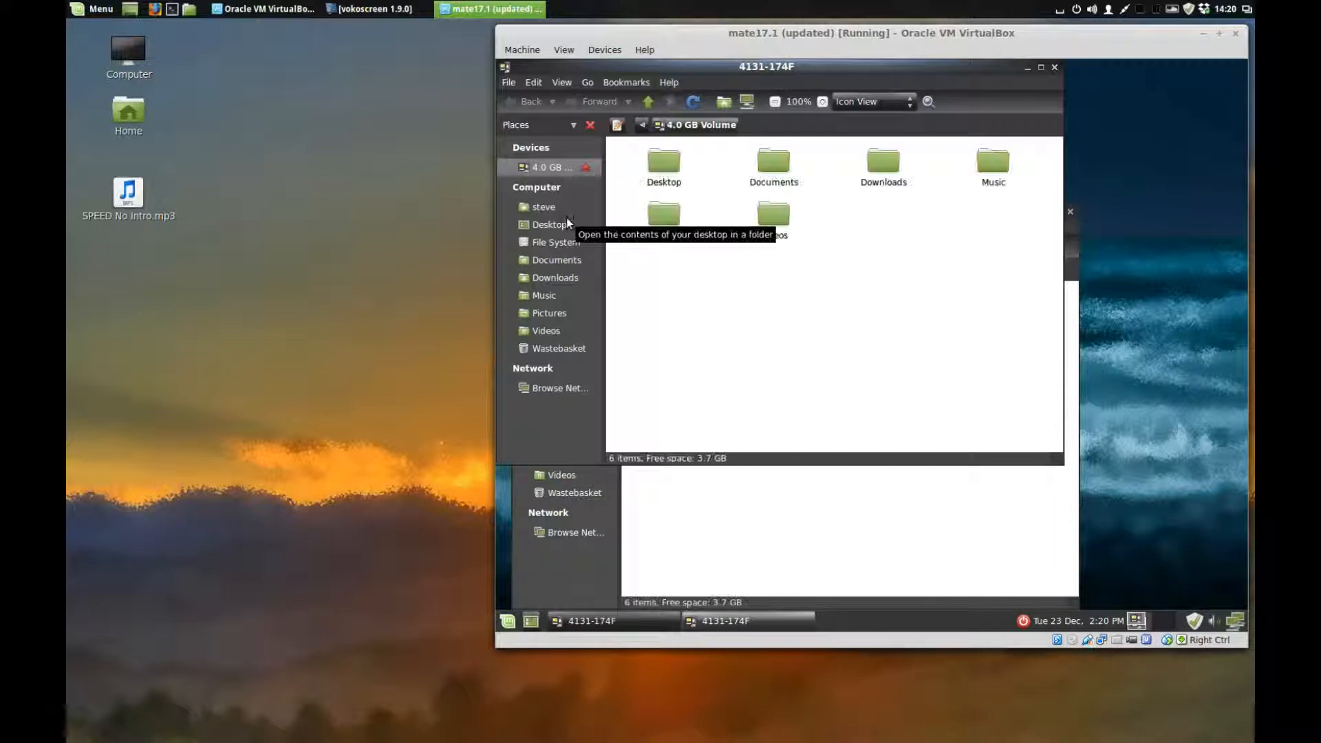
click(1054, 68)
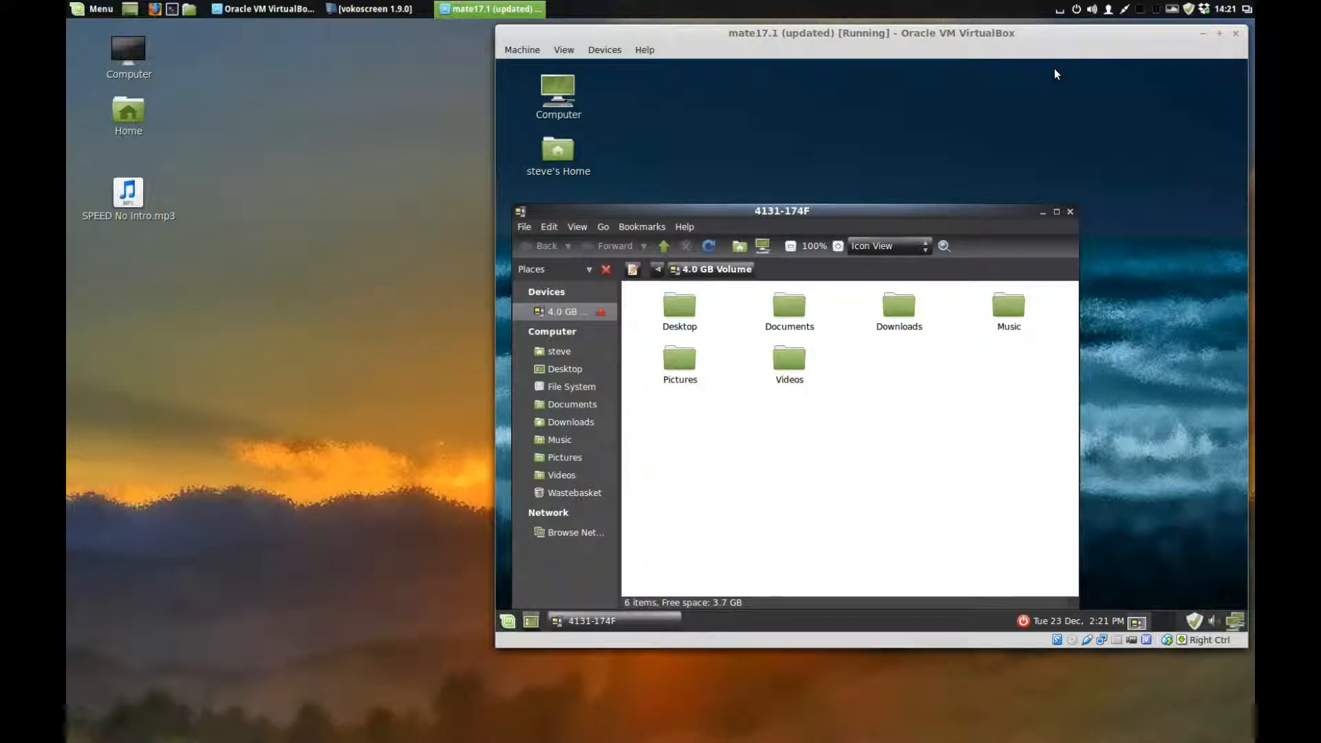
click(1072, 213)
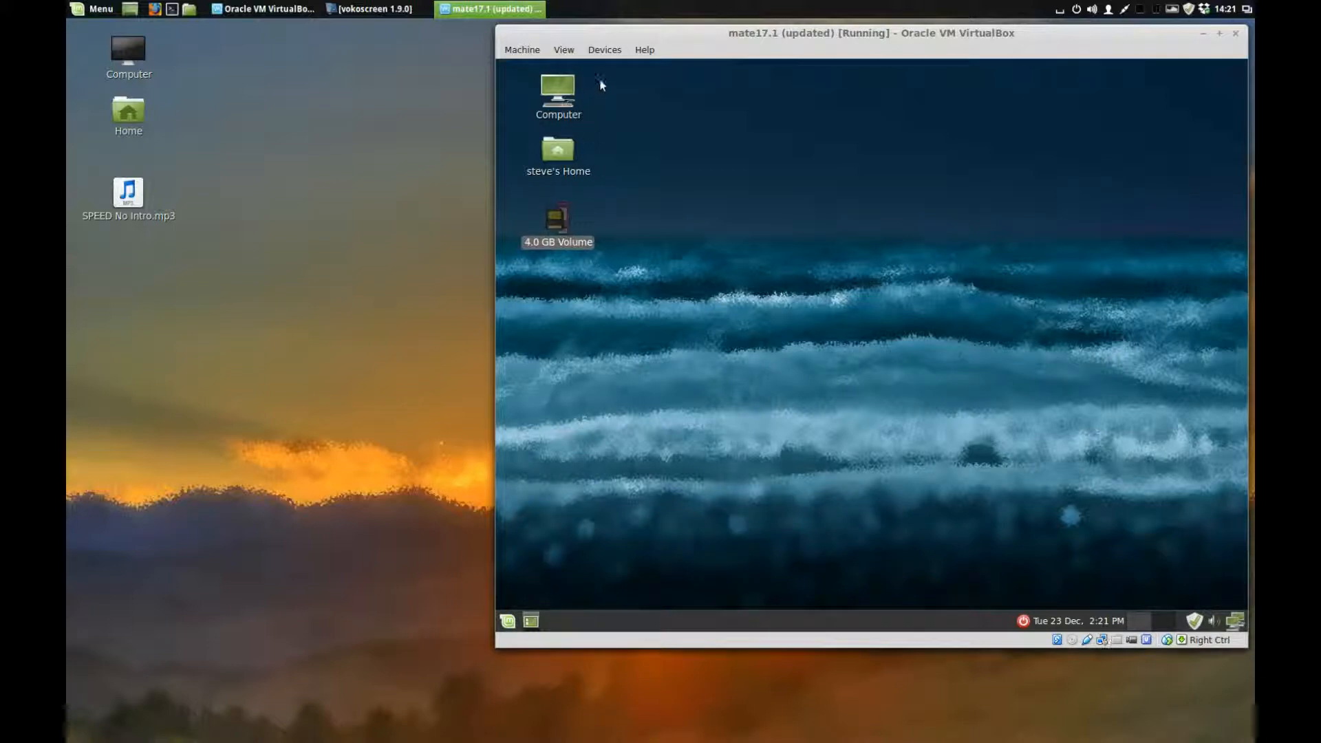
Step: Uncheck Kingston DataTraveler G3 under USB Devices to release it, and close the host file manager
click(607, 53)
mouse_move(608, 83)
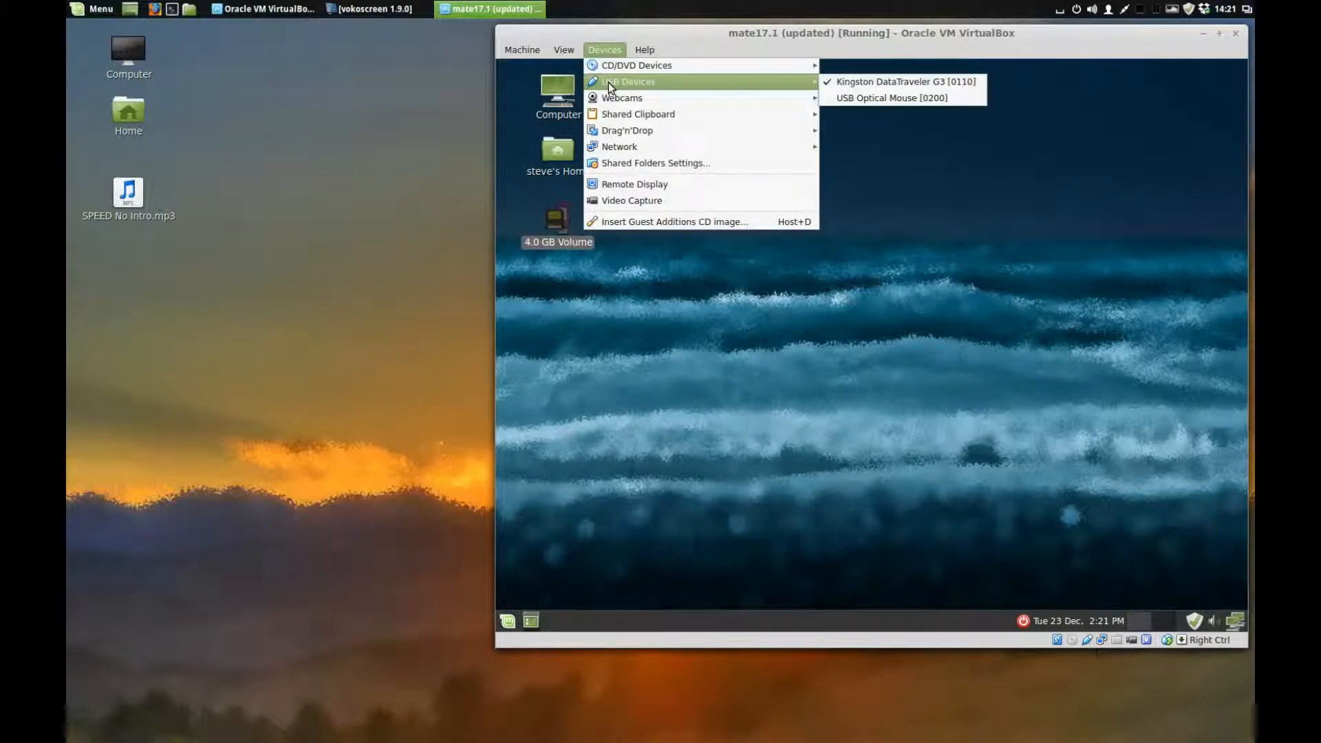
click(853, 81)
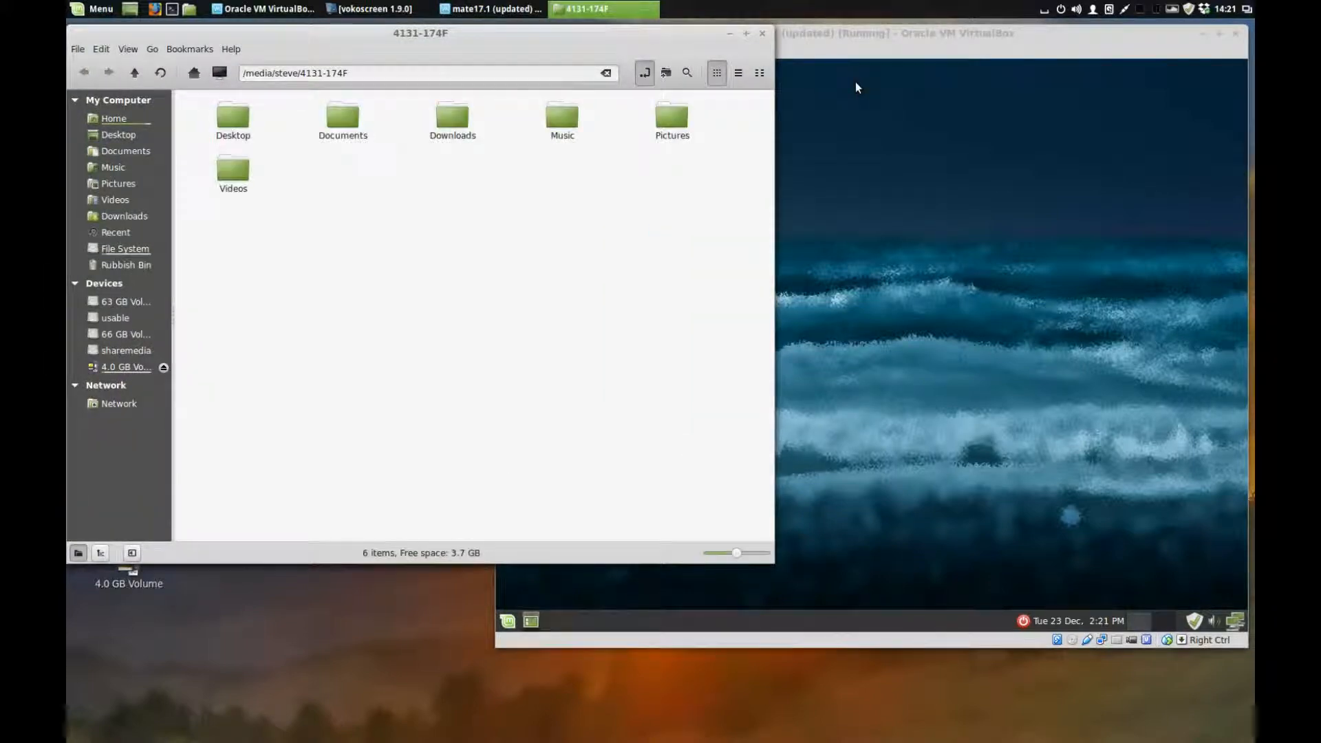
click(761, 33)
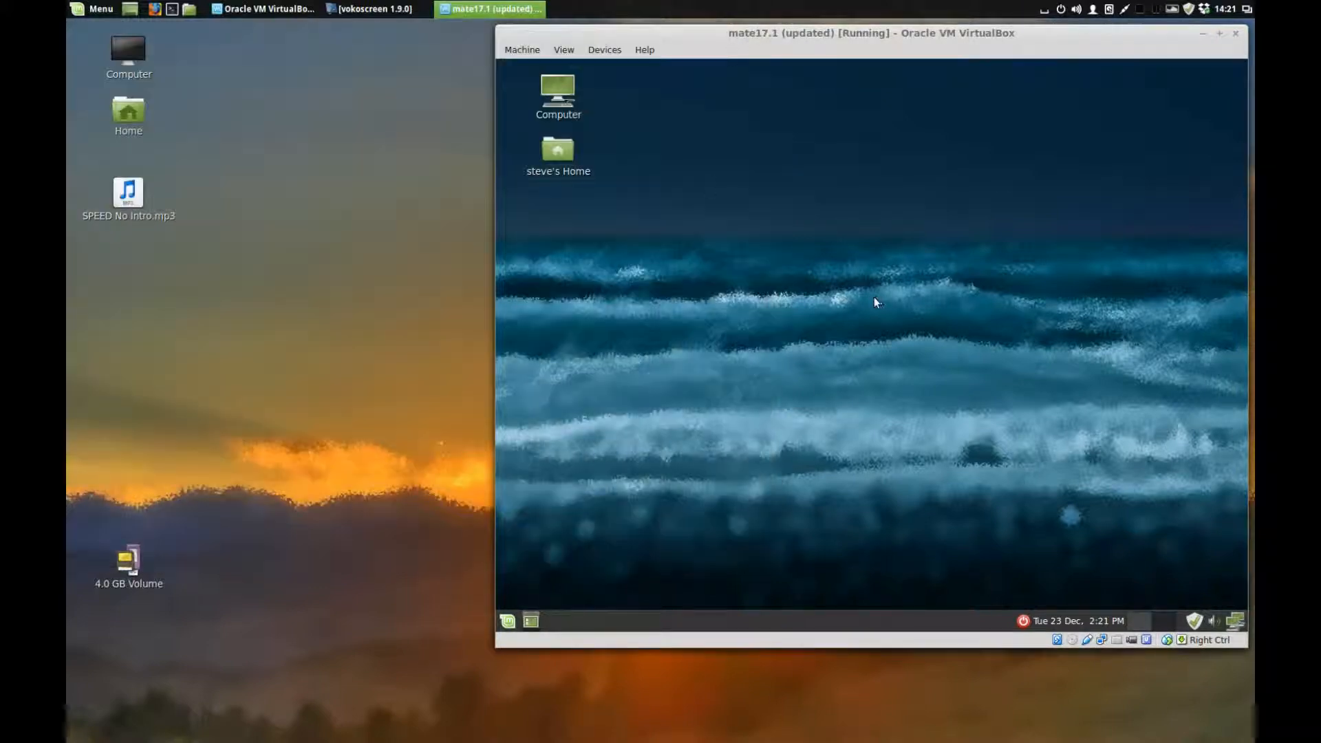